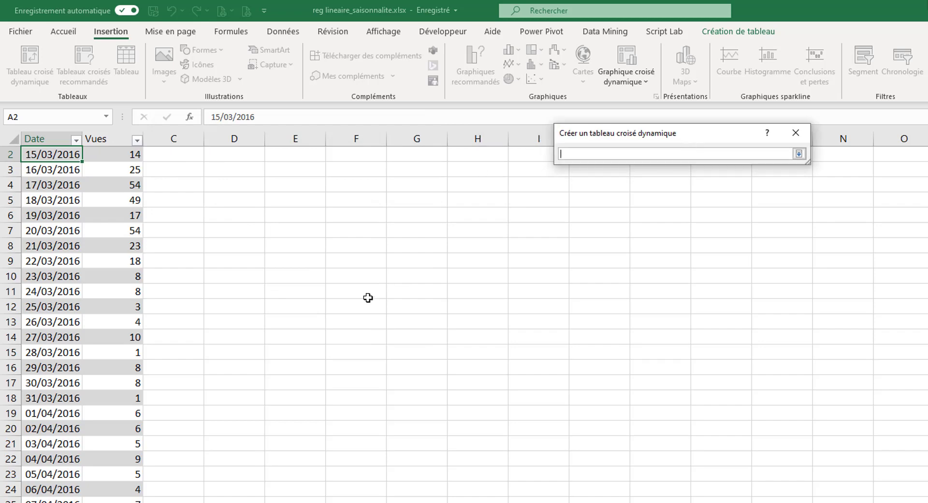
- Create the pivot table at cell D2 of the Youtube sheet, with Date as rows and Vues summed as values
scroll(253, 203, "up", 1)
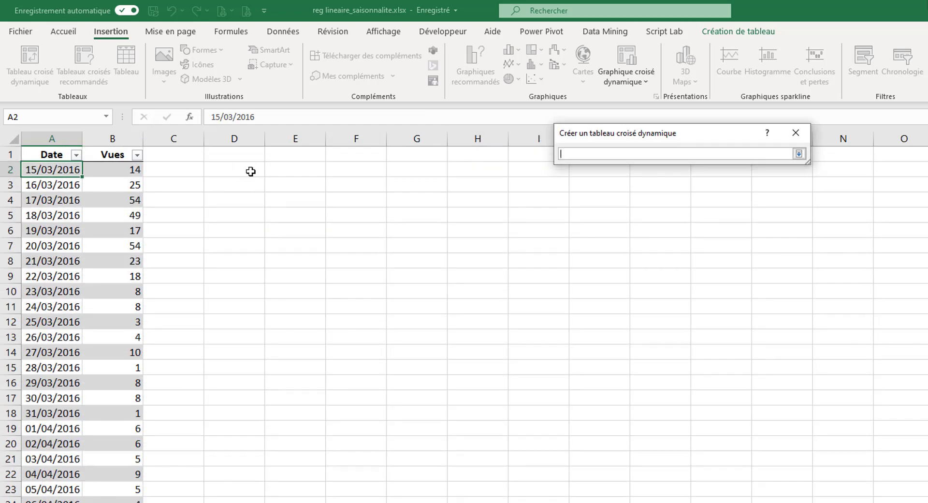
left_click(245, 172)
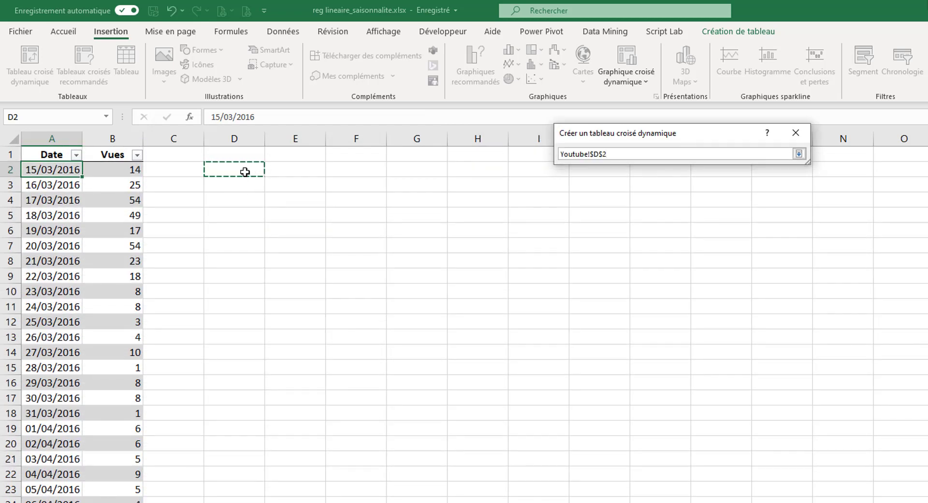
key("Return")
left_click(728, 329)
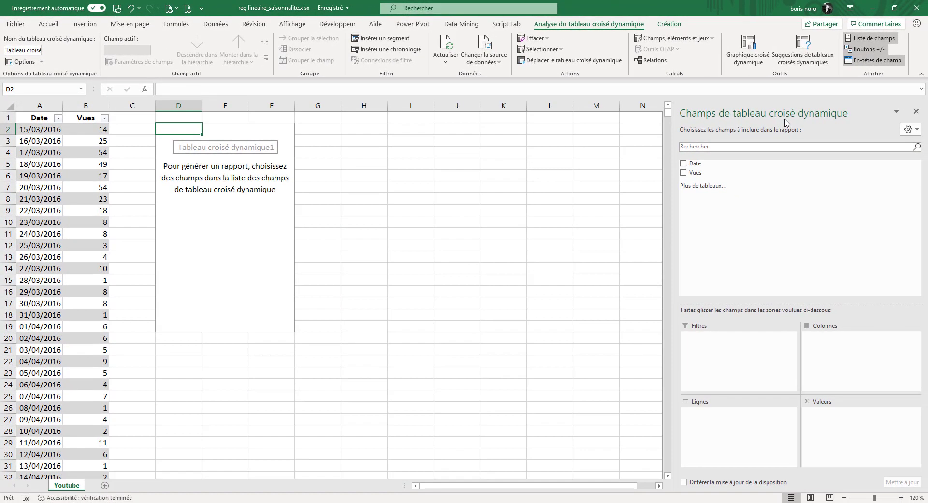
left_click_drag(689, 165, 710, 430)
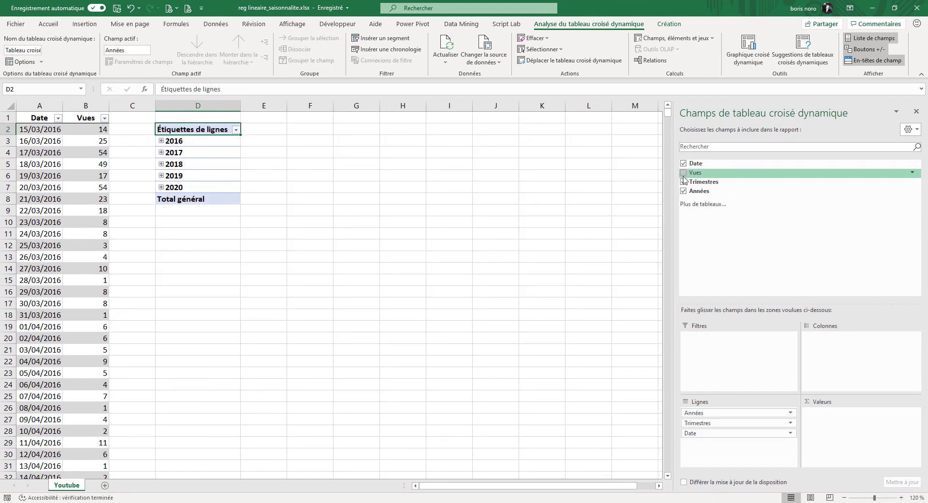
left_click_drag(692, 172, 826, 427)
- Expand the years 2016, 2017, 2018, 2019 and 2020 in the pivot table down to their quarters
left_click(172, 141)
left_click(161, 140)
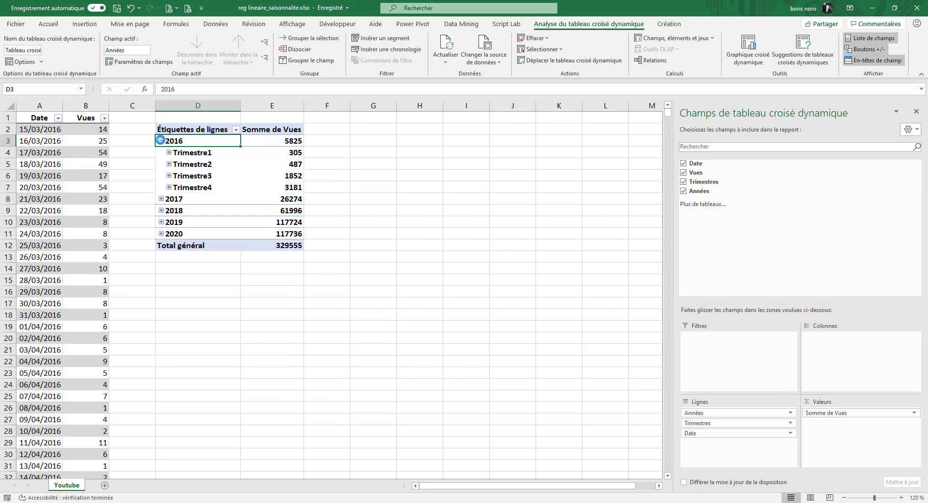
left_click(161, 198)
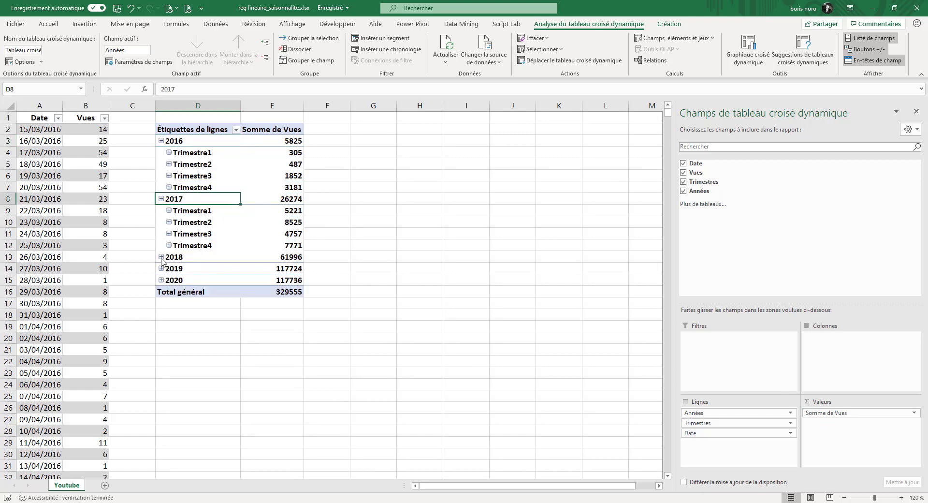
left_click(161, 257)
left_click(161, 315)
left_click(161, 372)
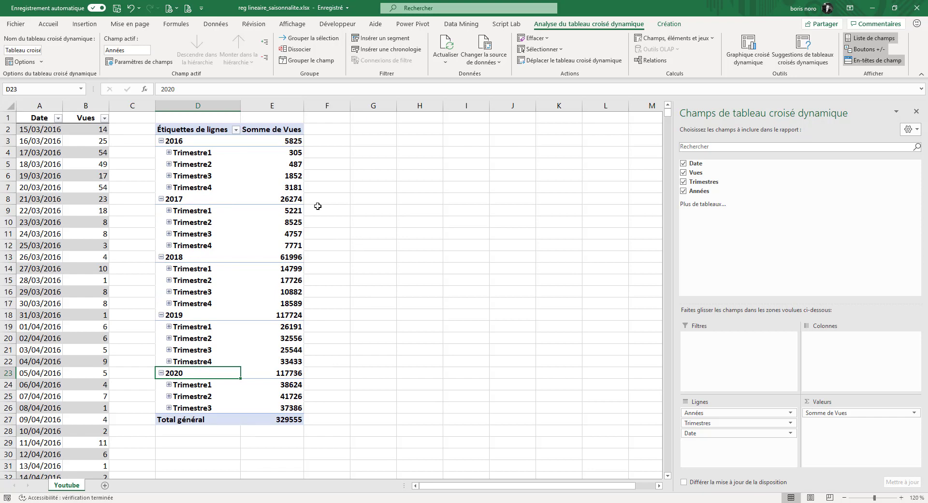
- Show the pivot table report in tabular form with all item labels repeated
left_click(674, 24)
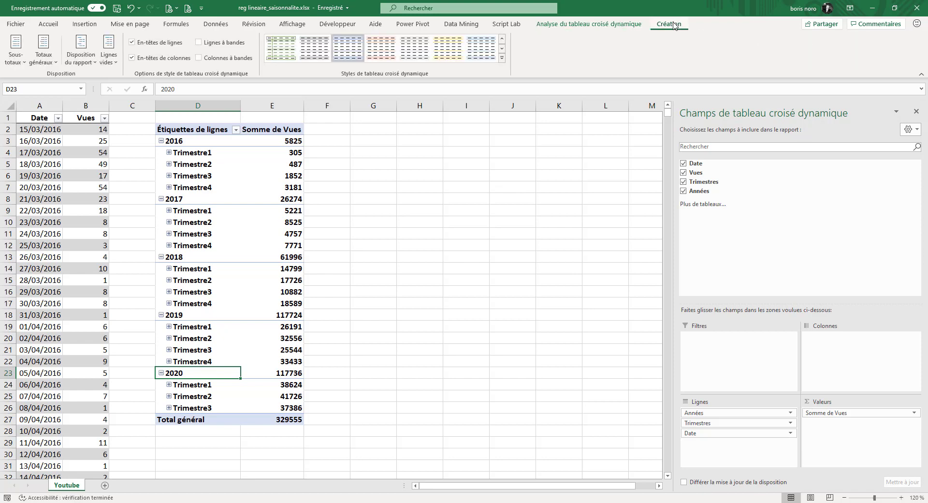
left_click(81, 53)
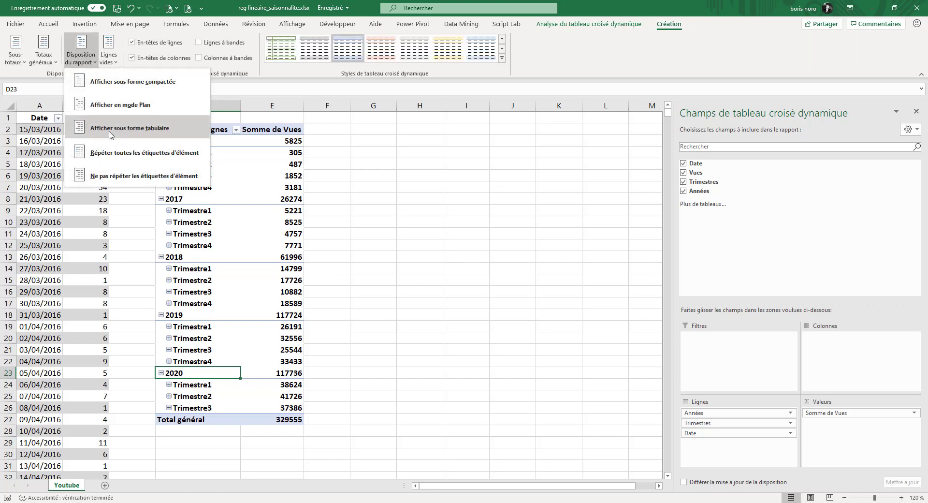
left_click(111, 133)
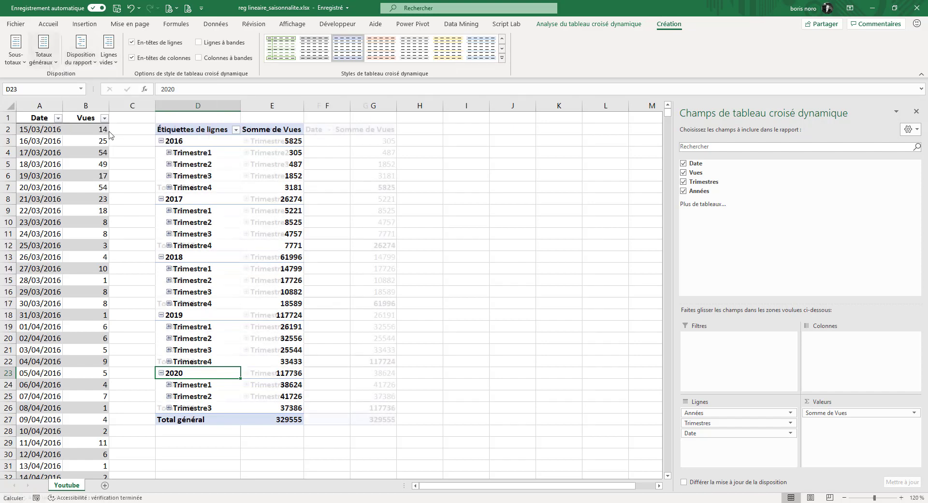
- Disable the pivot table's grand totals for rows and columns, and hide all subtotals
left_click(52, 66)
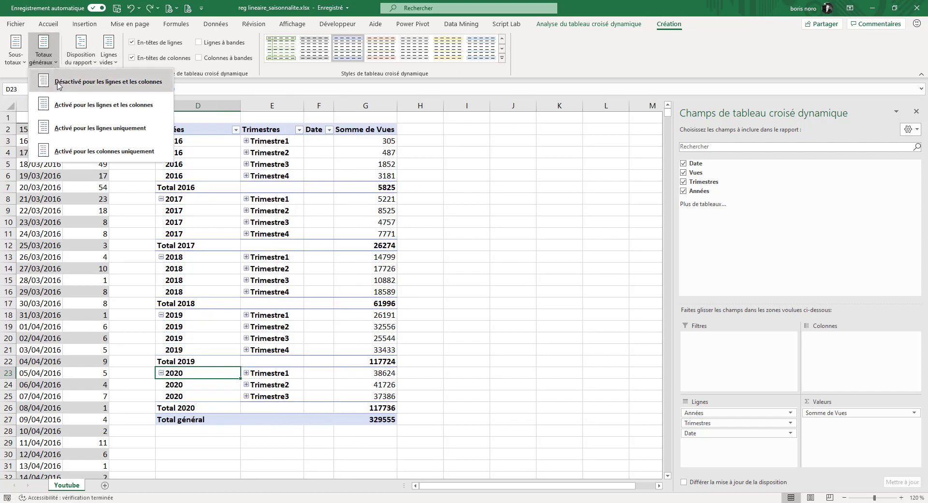
left_click(58, 86)
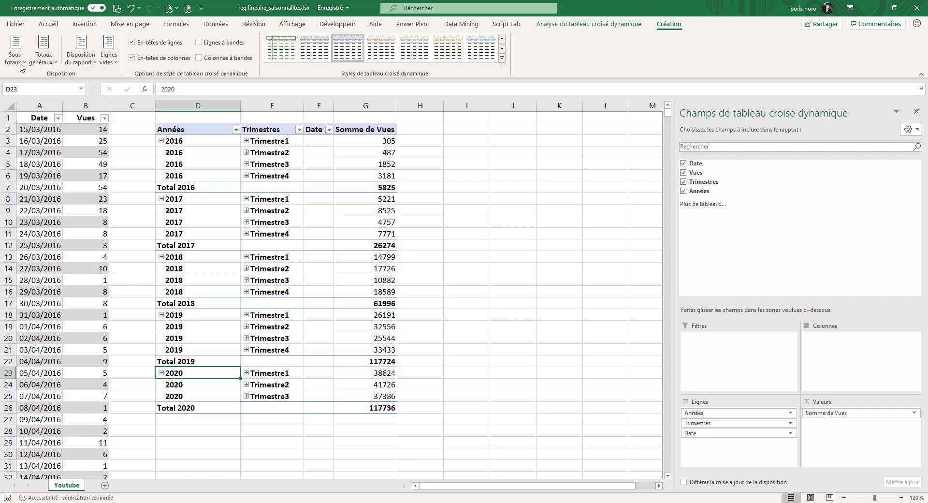
left_click(21, 63)
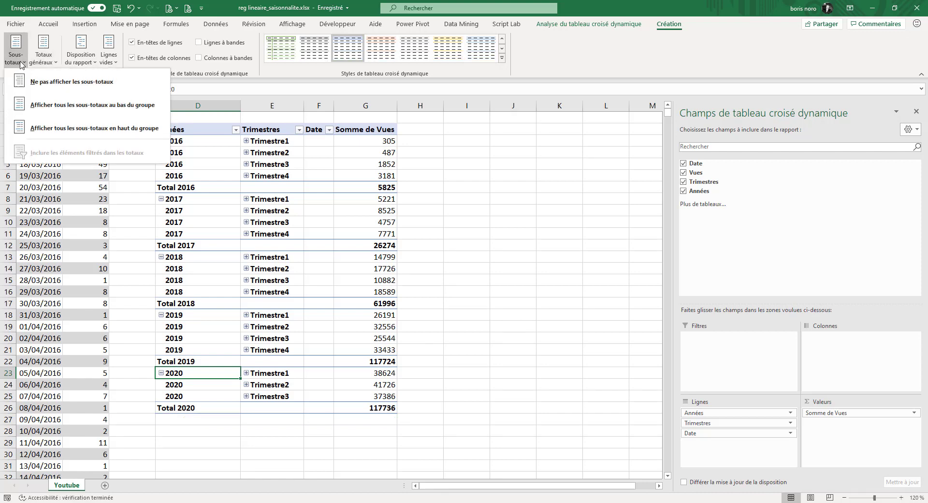
left_click(60, 82)
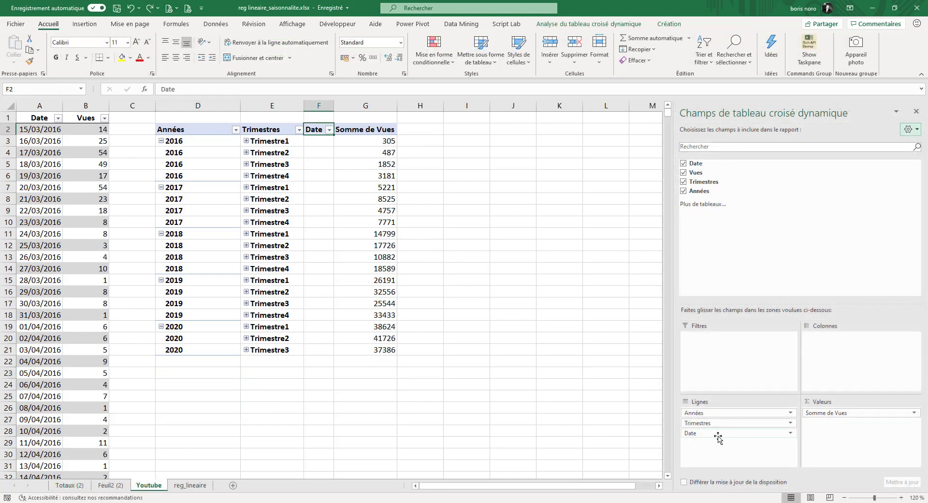
- Remove the Date field from the pivot table's rows, keeping only Années and Trimestres
left_click_drag(719, 438, 727, 235)
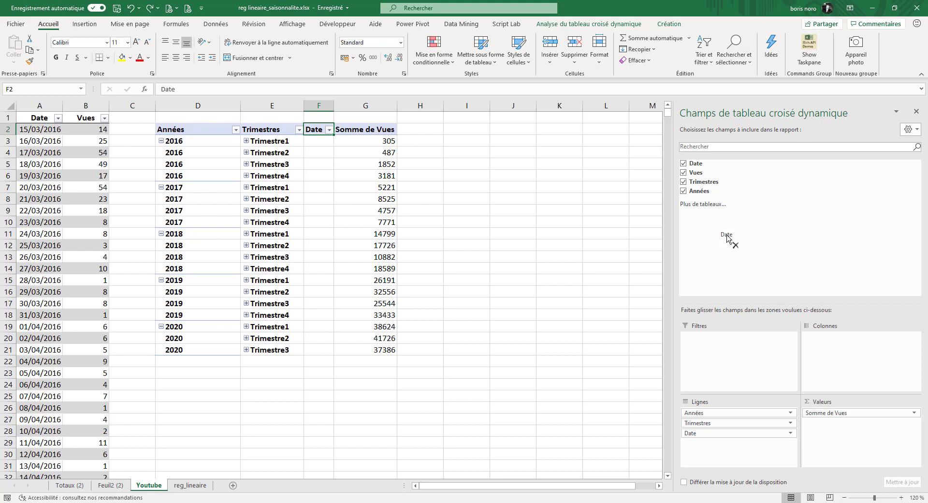
left_click_drag(726, 236, 727, 235)
left_click(442, 221)
left_click(344, 432)
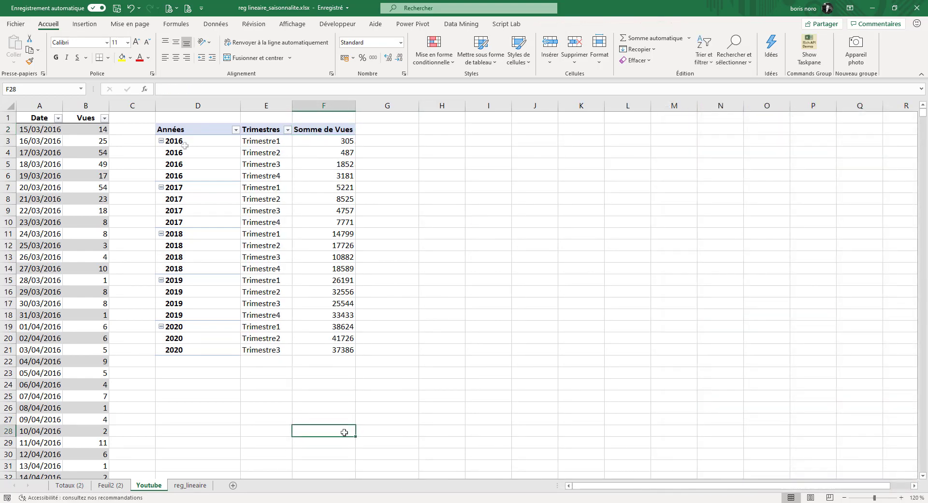
- Copy the pivot data in D3:F21 and paste it as links into the reg_lineaire sheet starting at B3
left_click_drag(185, 146, 337, 351)
key("ctrl+c")
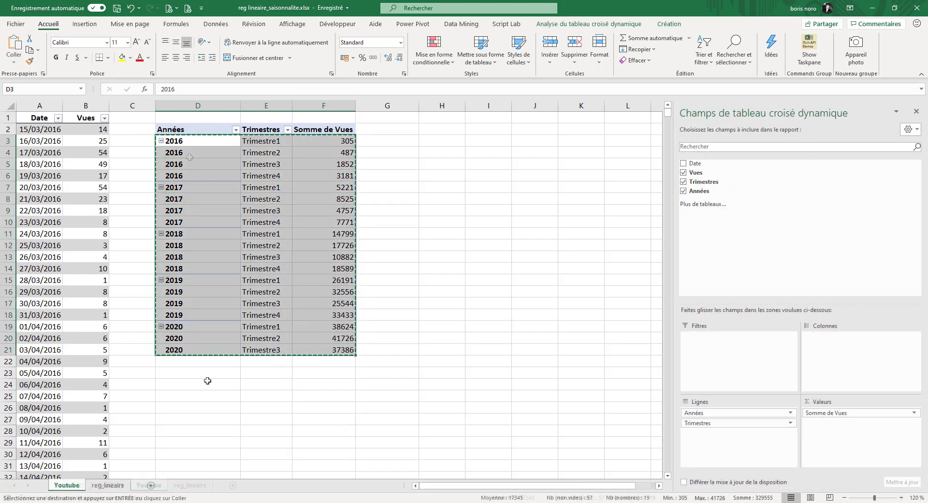
left_click(116, 491)
left_click(73, 134)
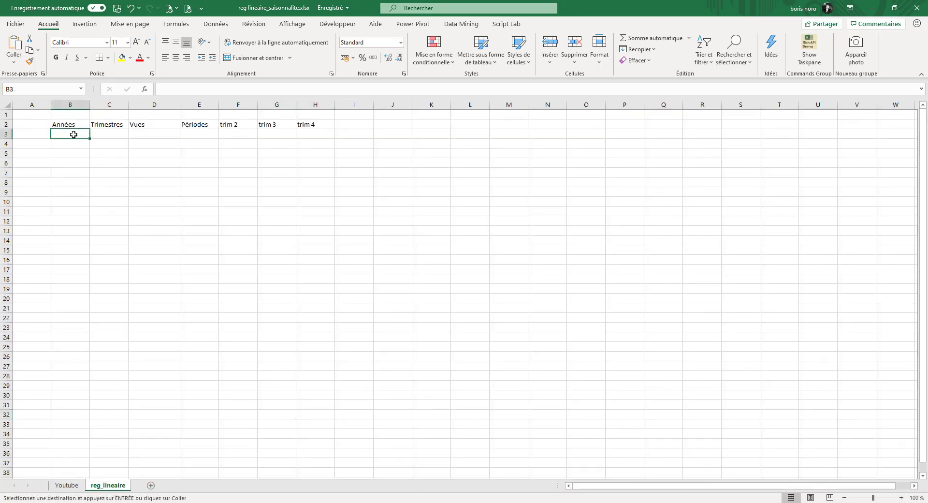
right_click(73, 134)
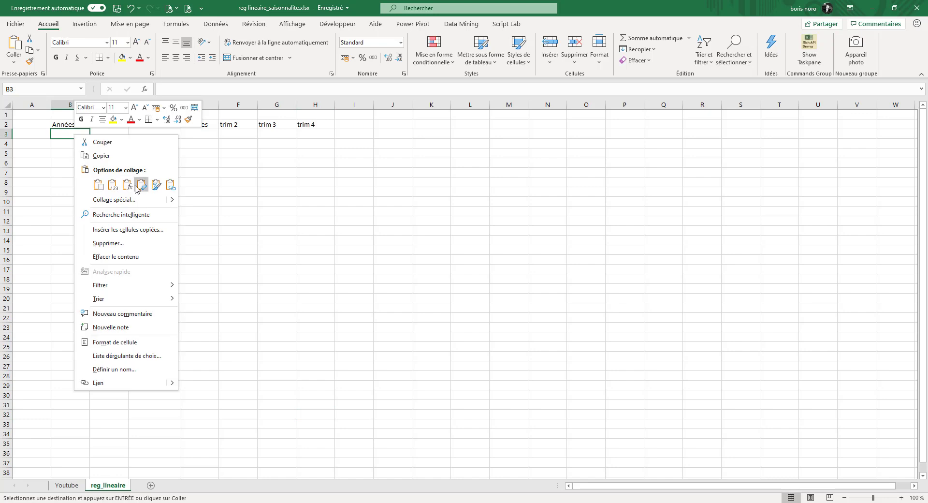
left_click(171, 185)
- Number the Périodes column from 1 to 19 in E3:E21, entering 1 and 2 and extending the series
left_click(199, 134)
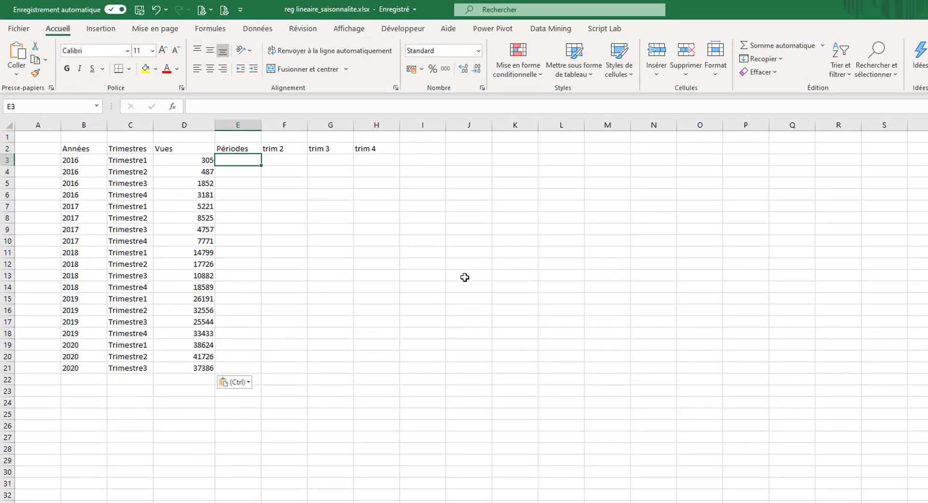
type("1")
key("ctrl+Return")
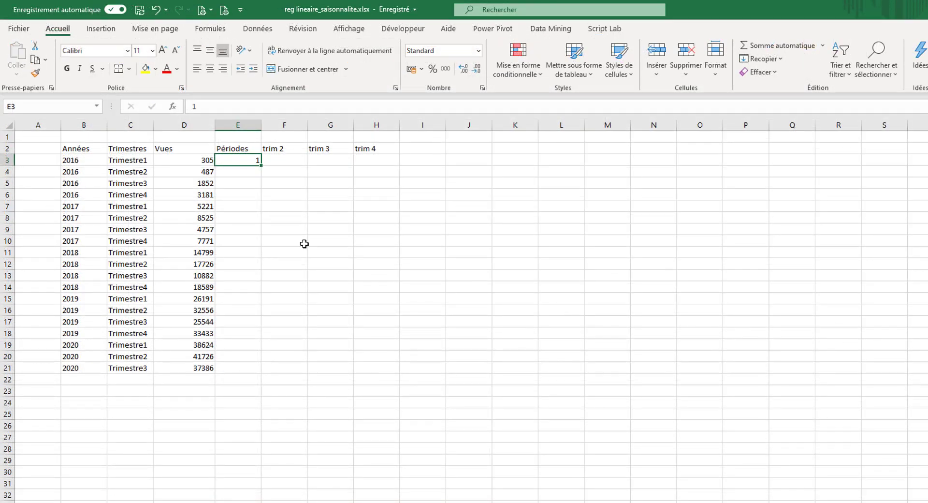
left_click(234, 173)
type("2")
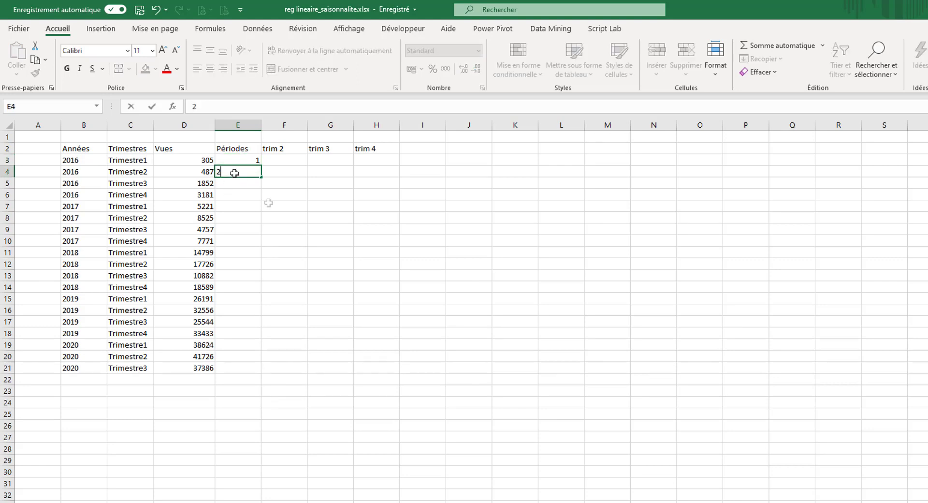
left_click_drag(244, 160, 248, 368)
left_click(249, 369)
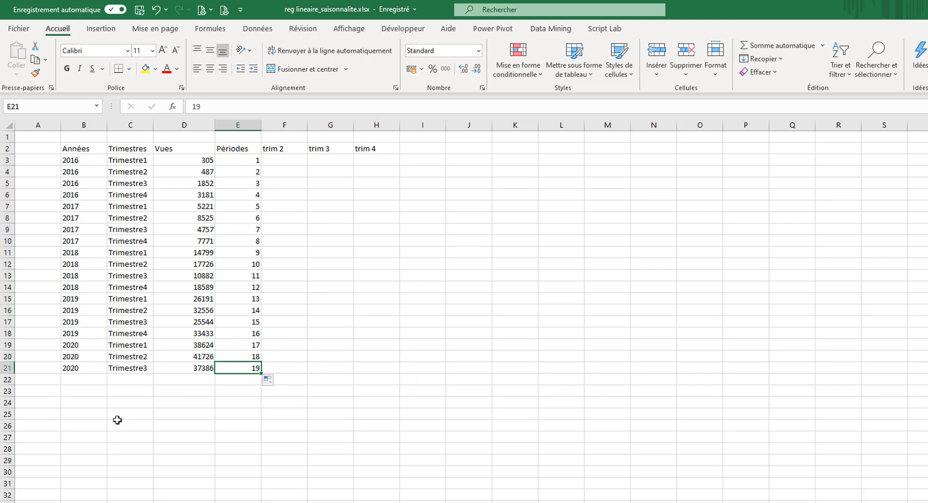
left_click(114, 368)
left_click(78, 368)
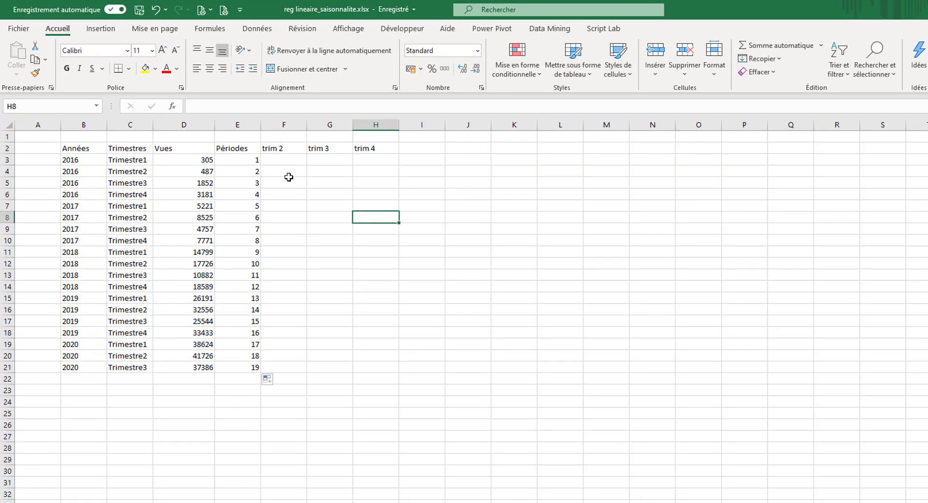
- Insert a basic 2D line chart of the Vues values in D3:D21
left_click_drag(199, 159, 181, 368)
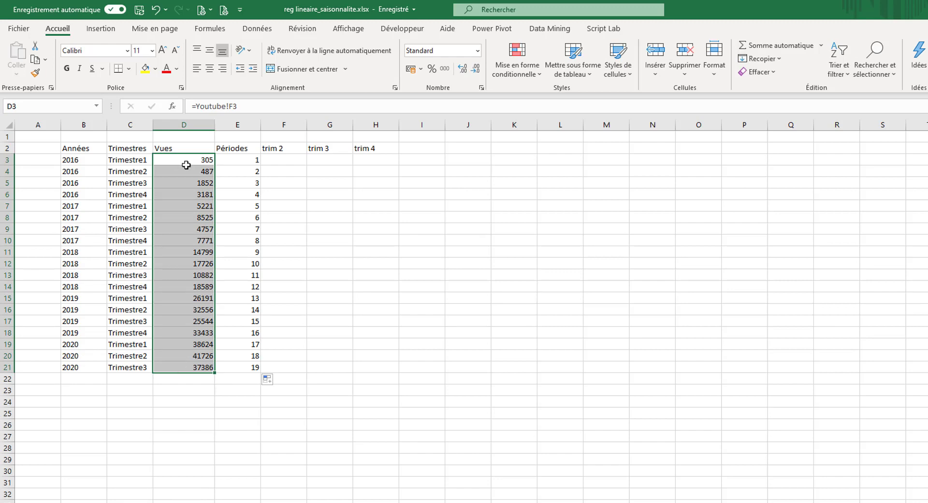
left_click(100, 30)
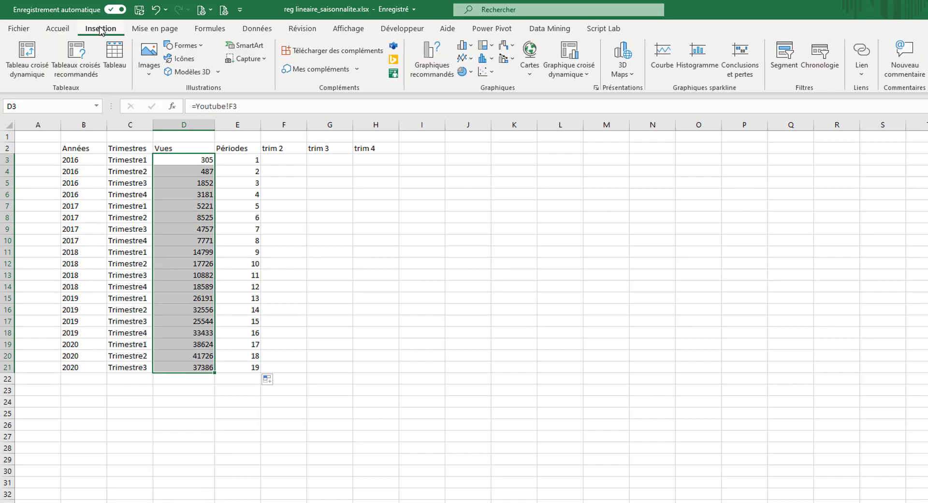
left_click(462, 58)
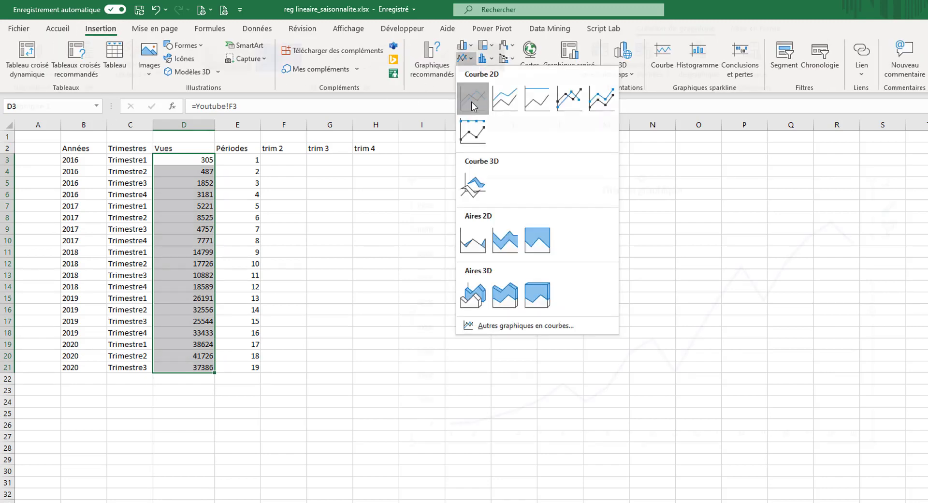
left_click(472, 102)
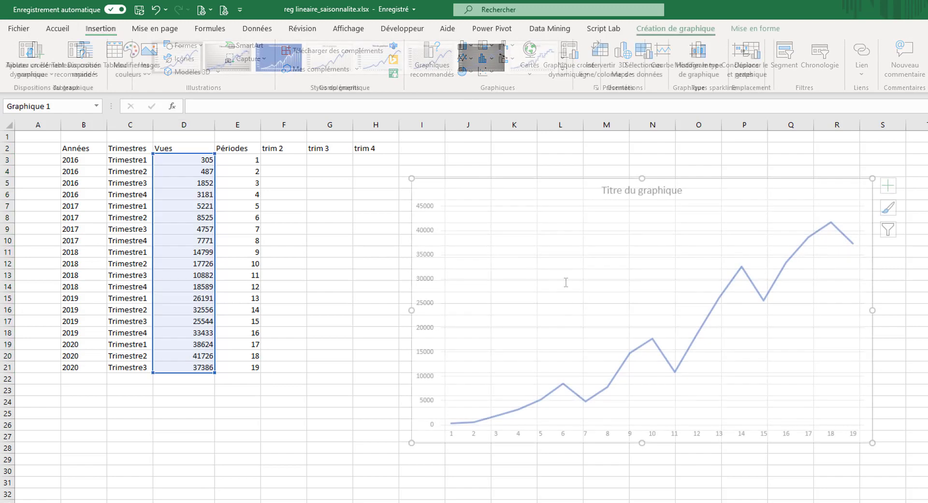
- Set the chart's horizontal axis labels to the Trimestres range C3:C21
right_click(487, 182)
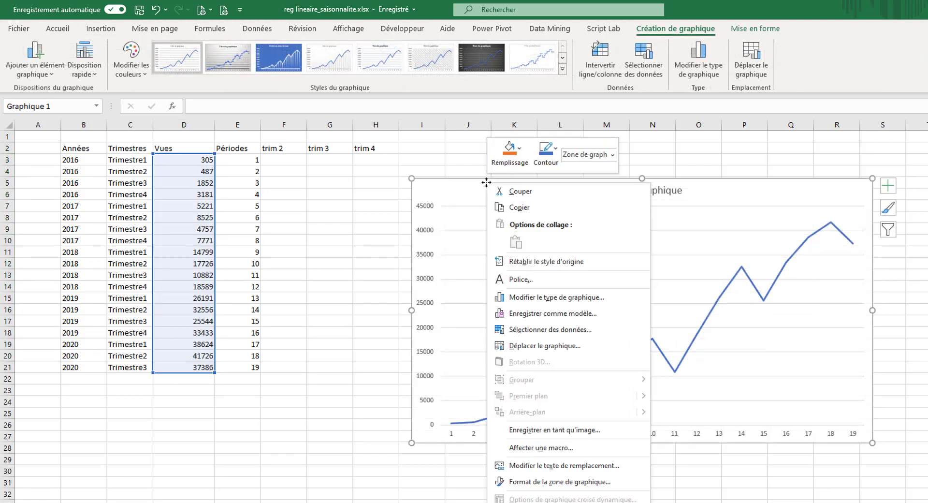
left_click(540, 338)
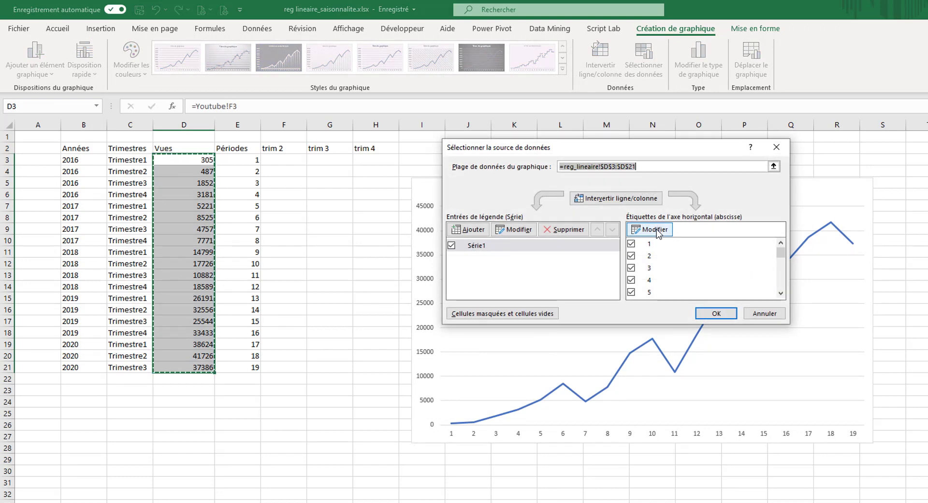
left_click(657, 231)
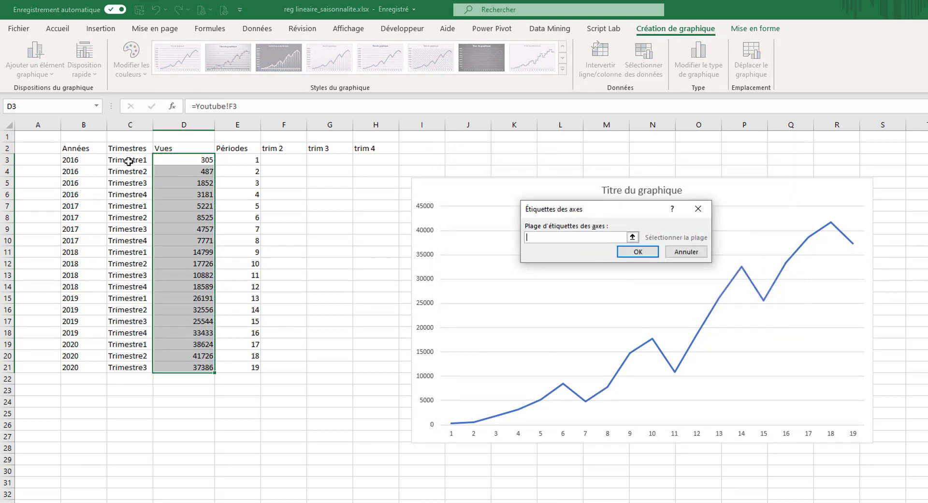
left_click_drag(128, 160, 126, 371)
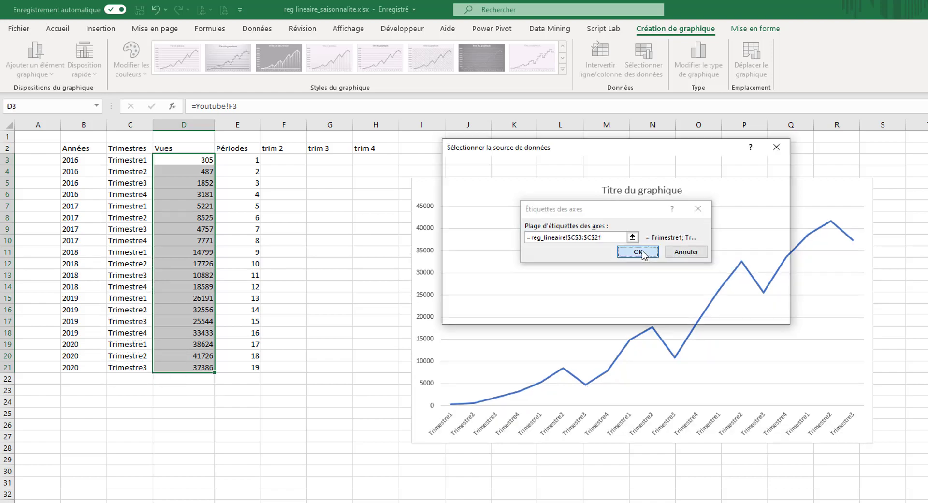
left_click(642, 251)
left_click(723, 316)
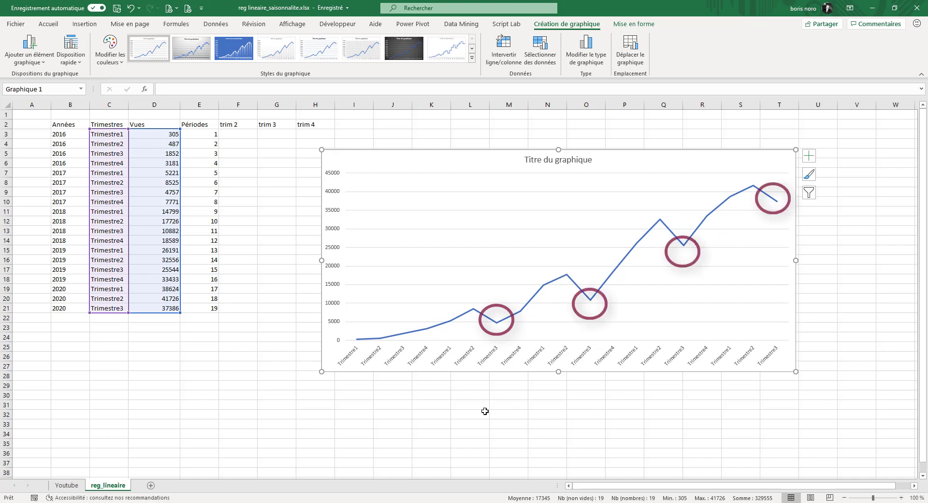
left_click(496, 323)
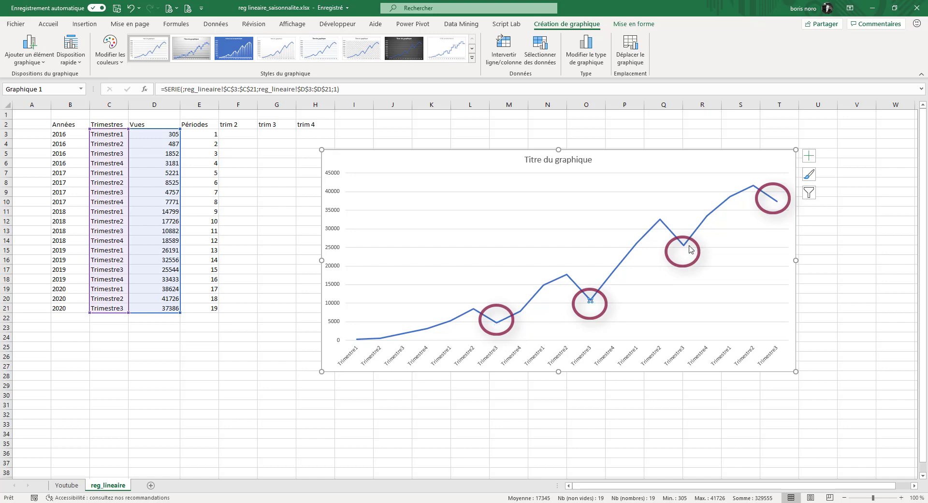
left_click(777, 202)
left_click(794, 134)
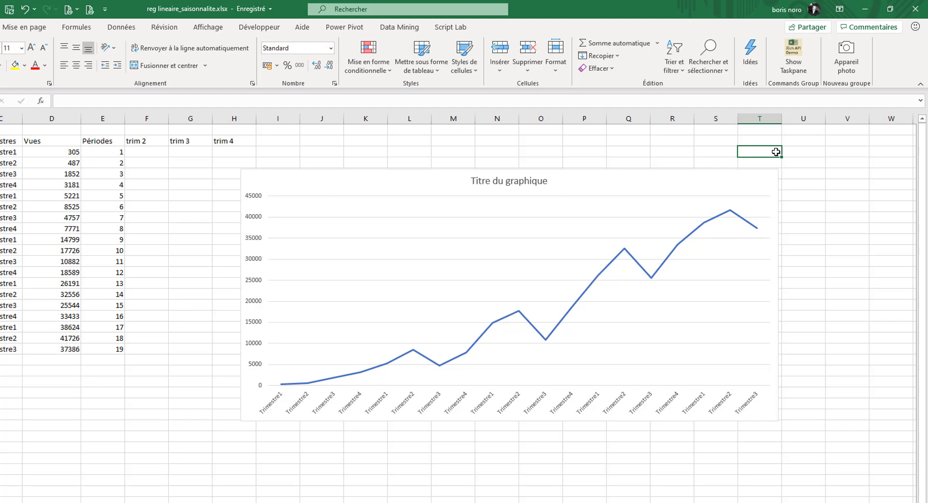
- Change a chart element of the Vues line chart
left_click(759, 175)
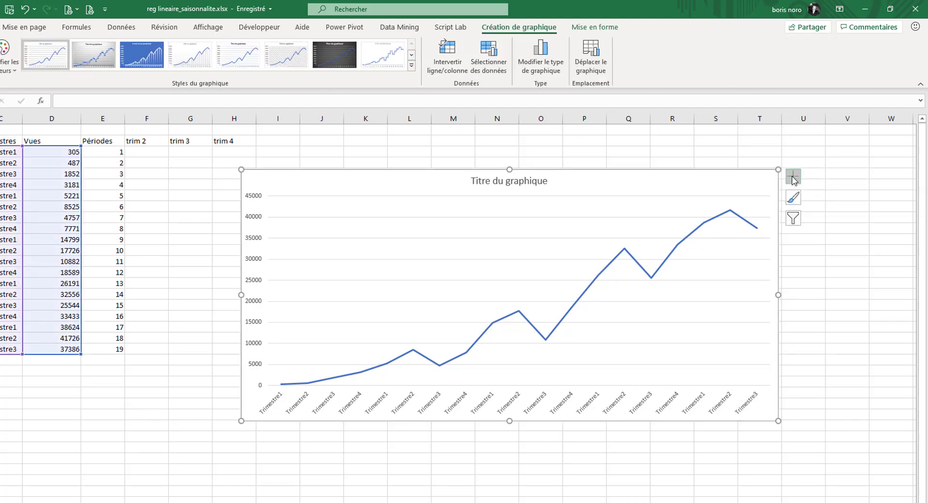
left_click(793, 176)
left_click(820, 277)
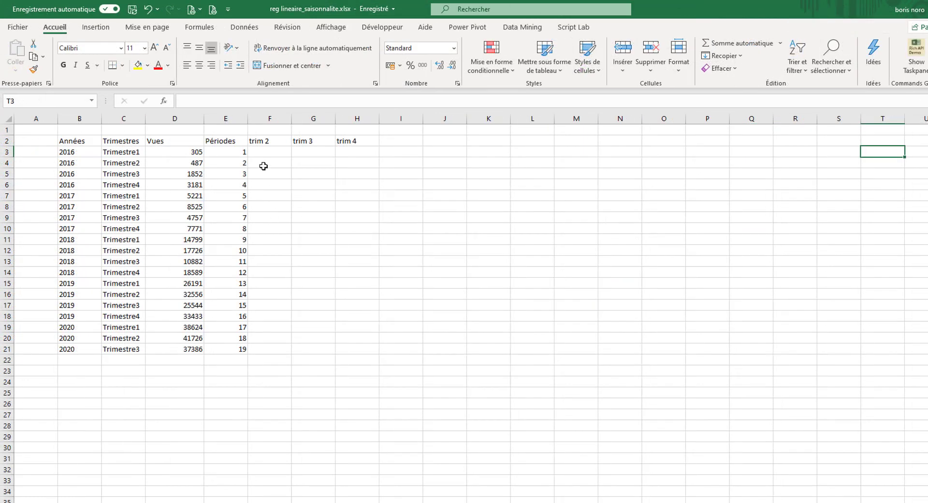
left_click(261, 140)
key("Right")
key("Right")
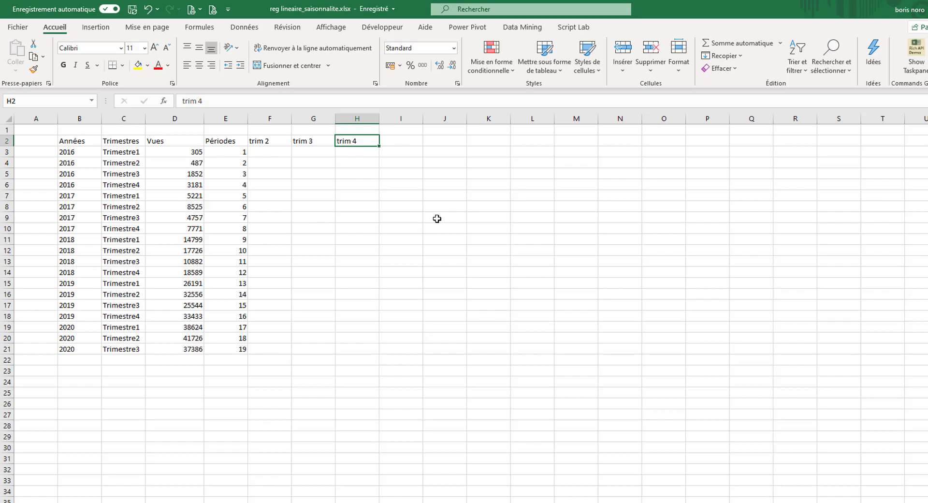
left_click(519, 227)
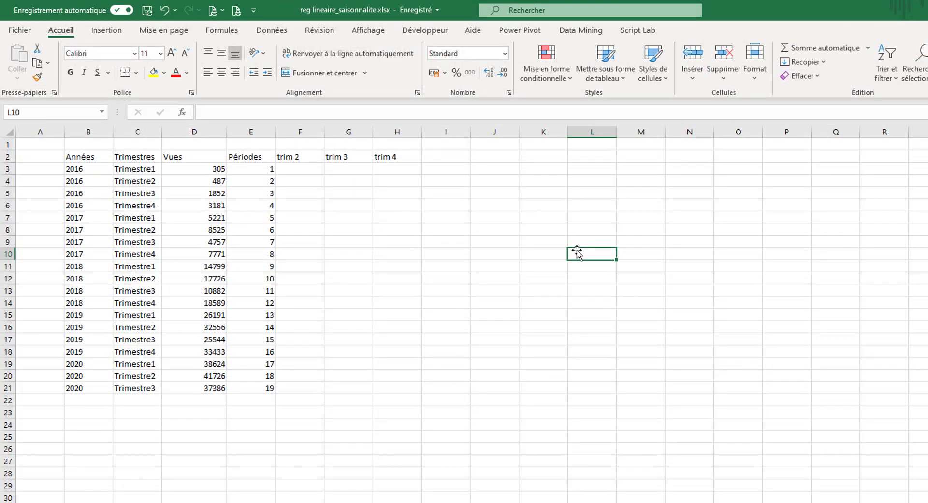
- Enter the quarter indicators 1, 0 and 0 by hand in F4:H4 for the first Trimestre2 row
left_click(305, 182)
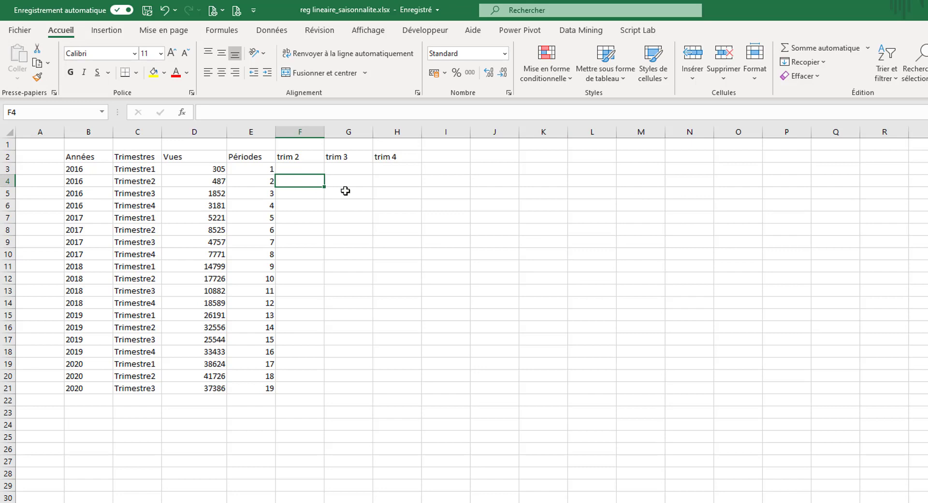
type("1")
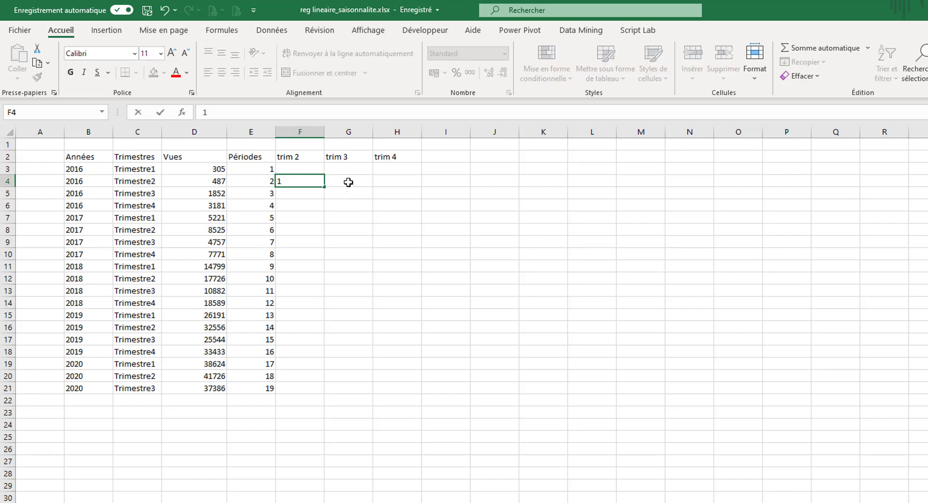
left_click(351, 183)
type("0")
left_click(391, 179)
type("0")
left_click(509, 217)
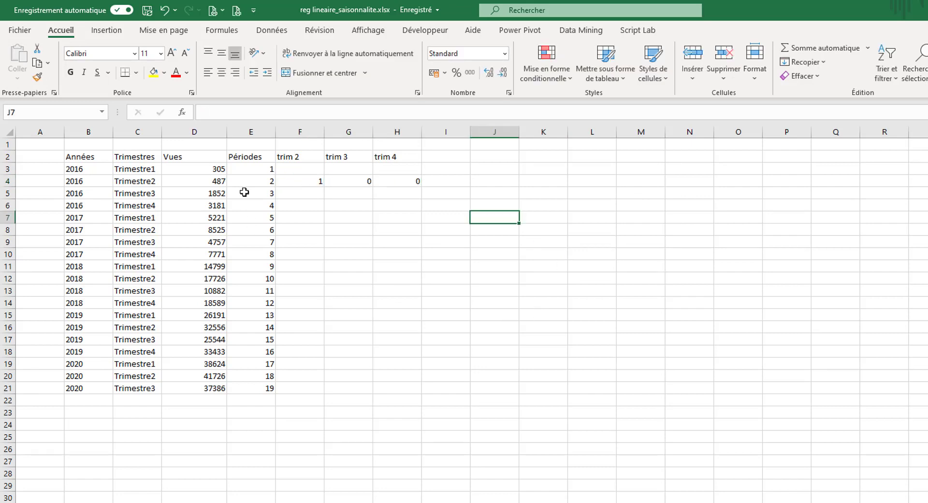
- Enter 0 by hand in F3, G3 and H3 for the first Trimestre1 row
left_click(292, 170)
left_click(127, 172)
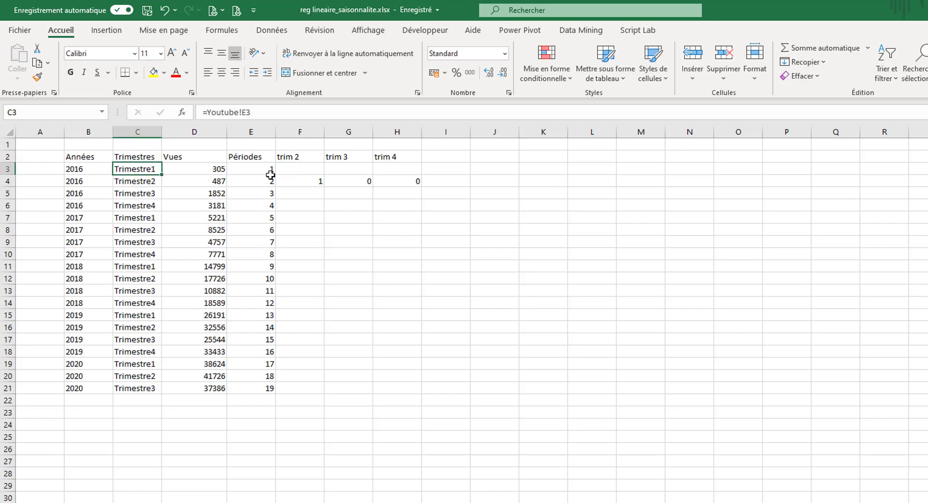
left_click(309, 171)
type("0")
left_click(338, 168)
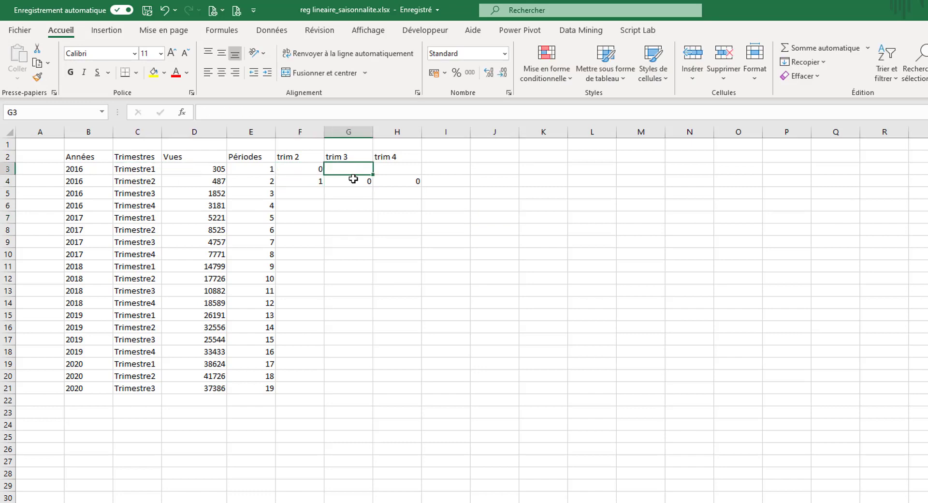
type("0")
left_click(394, 170)
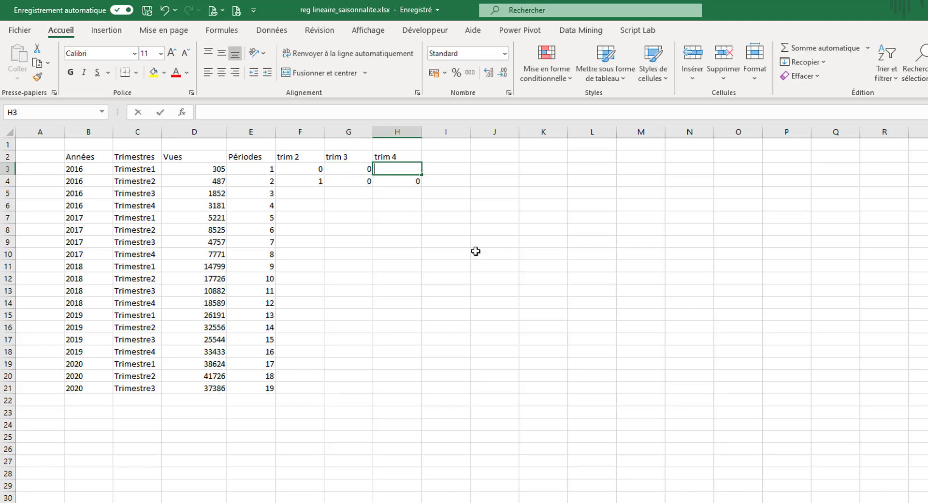
type("0")
left_click(489, 242)
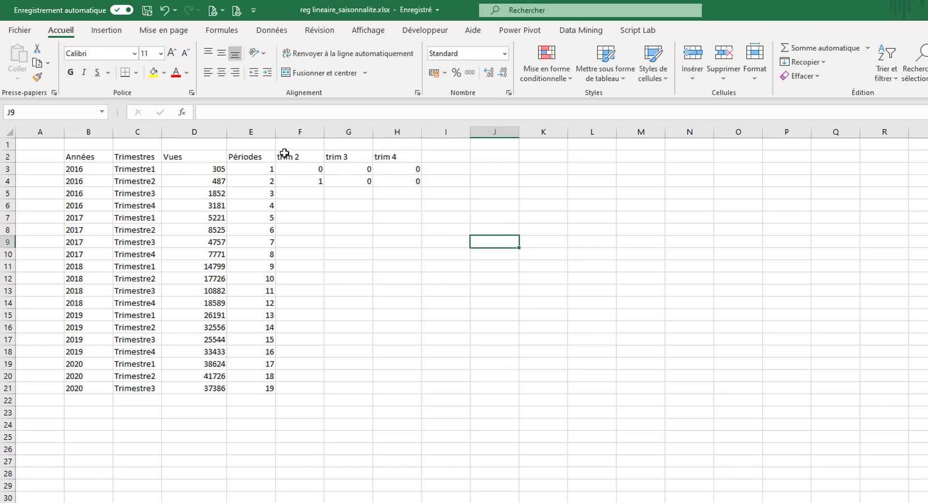
- Clear the manually entered quarter indicators in F3:H4
left_click_drag(299, 170, 403, 180)
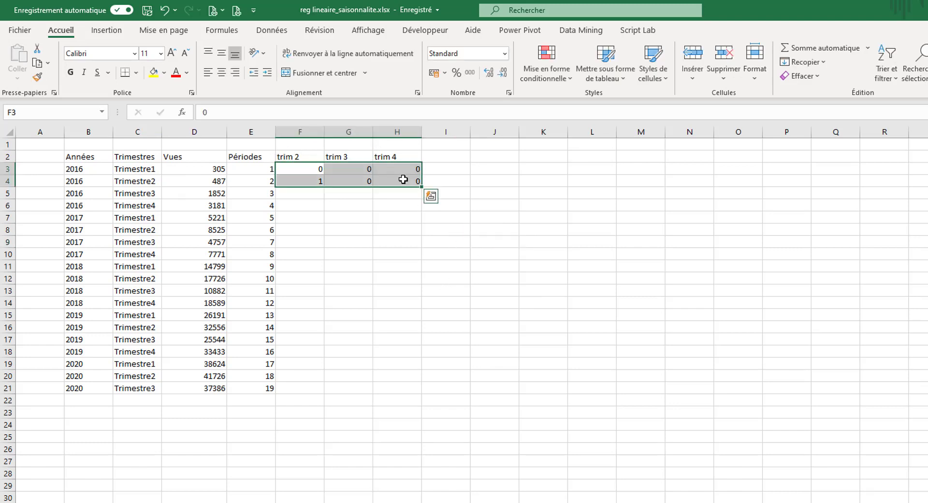
key("Delete")
- Enter the formula =SI(C3="Trimestre2";1;0) in F3 under trim 2
left_click(301, 170)
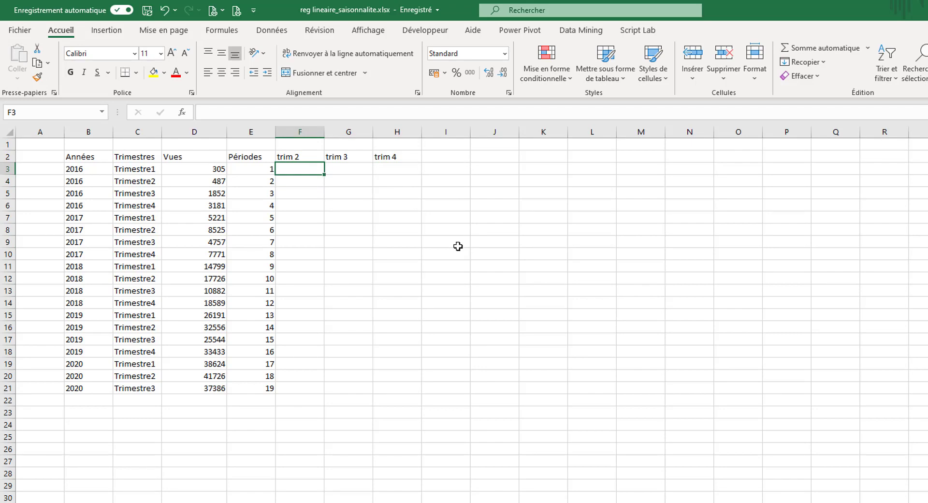
type("=")
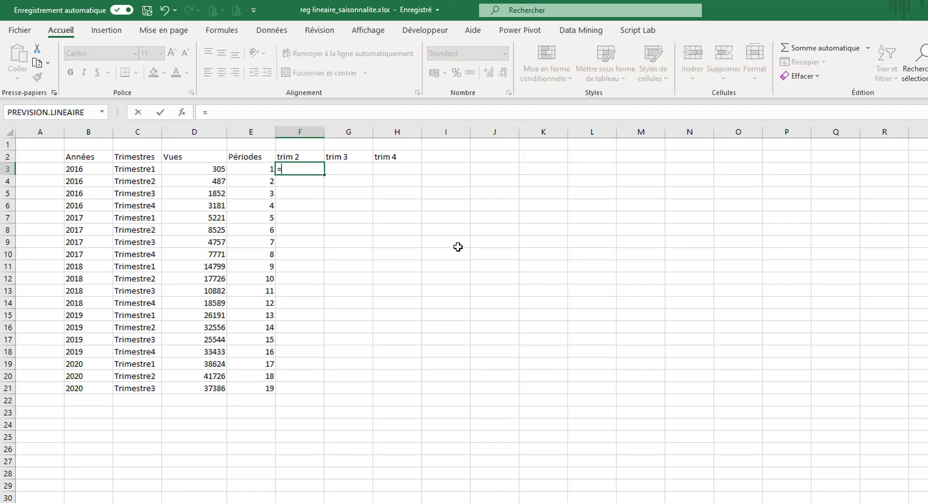
type("si(")
left_click(140, 169)
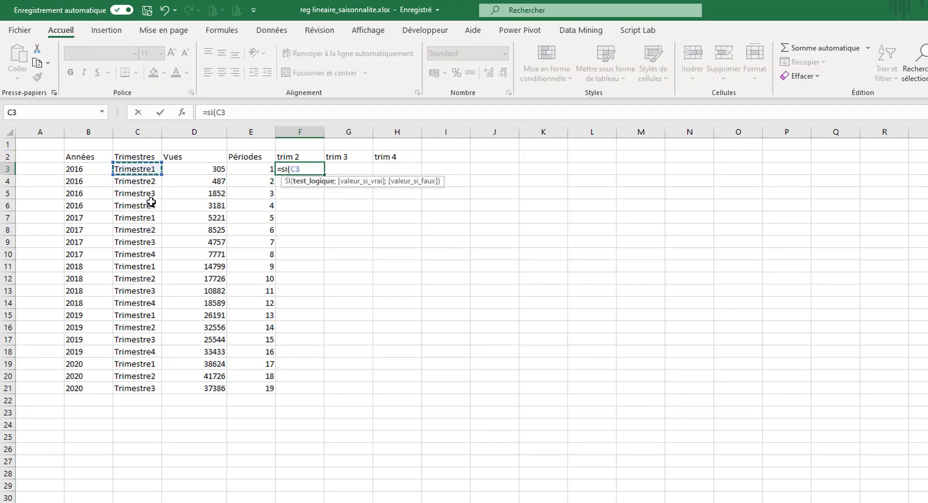
left_click(251, 114)
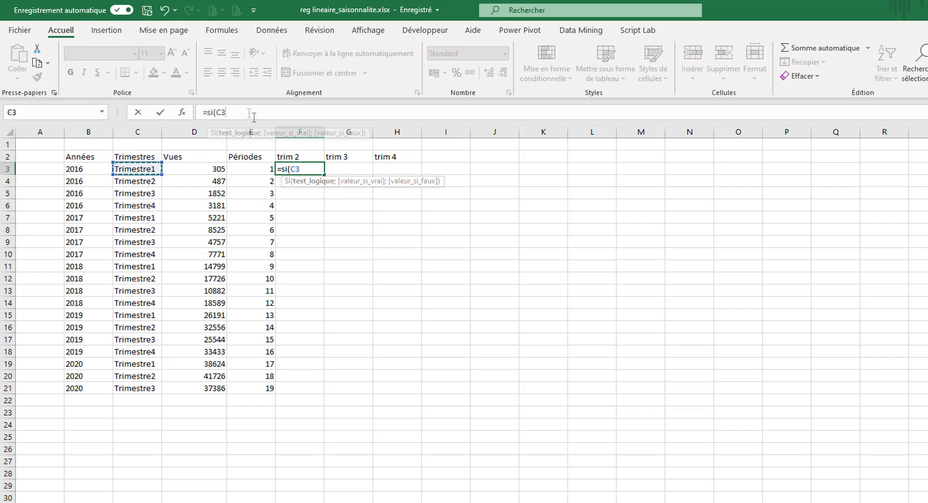
type("=\"Trimestre2\";1")
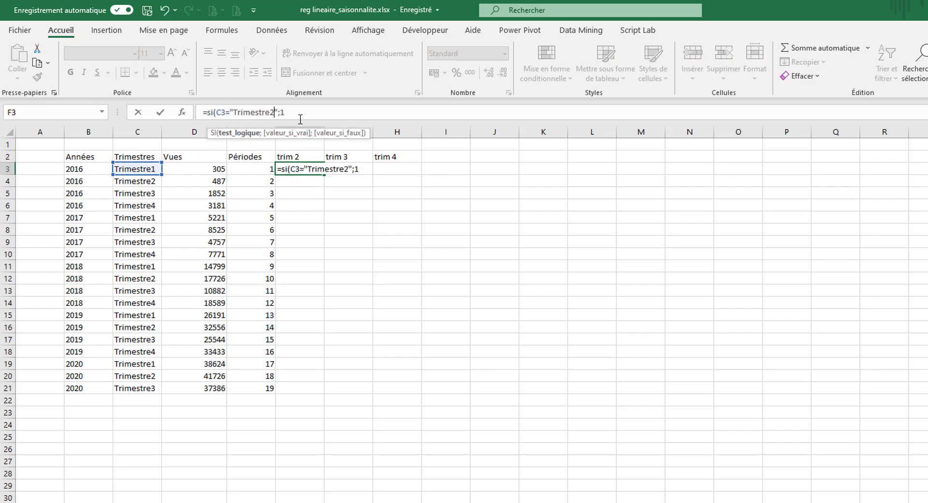
left_click(302, 111)
type(";")
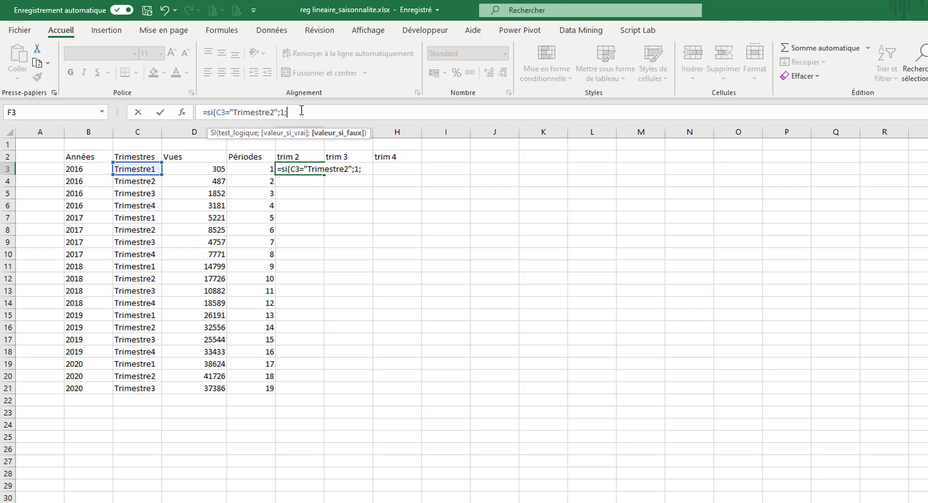
type("0)")
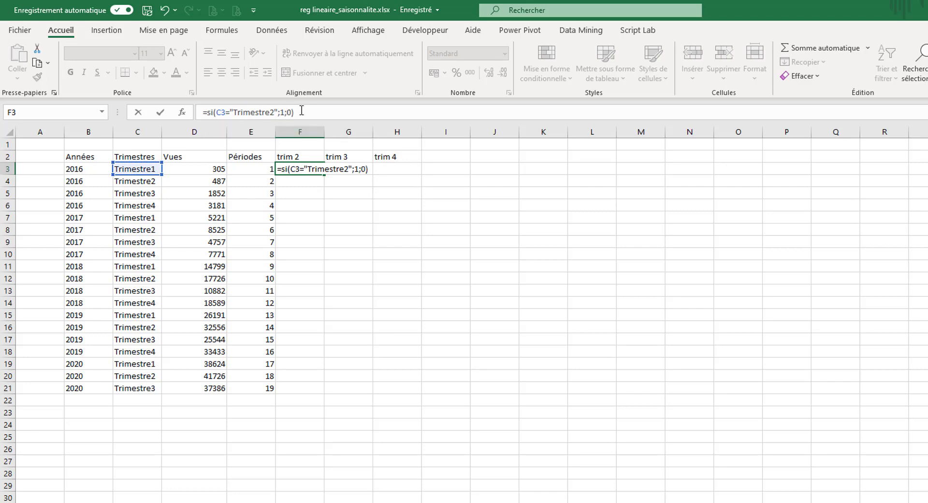
key("Return")
key("Up")
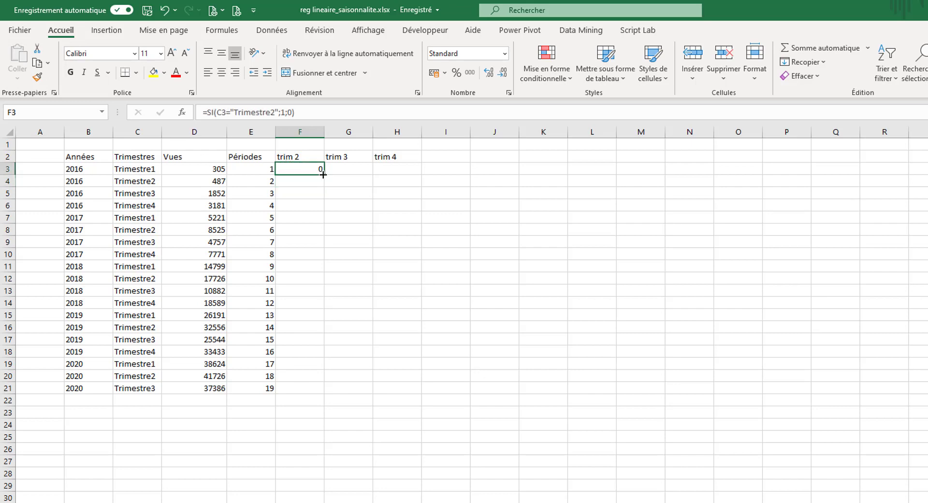
- Fill the trim 2 formula from F3 down to F21 and check the Trimestre2 rows
left_click_drag(321, 174, 314, 395)
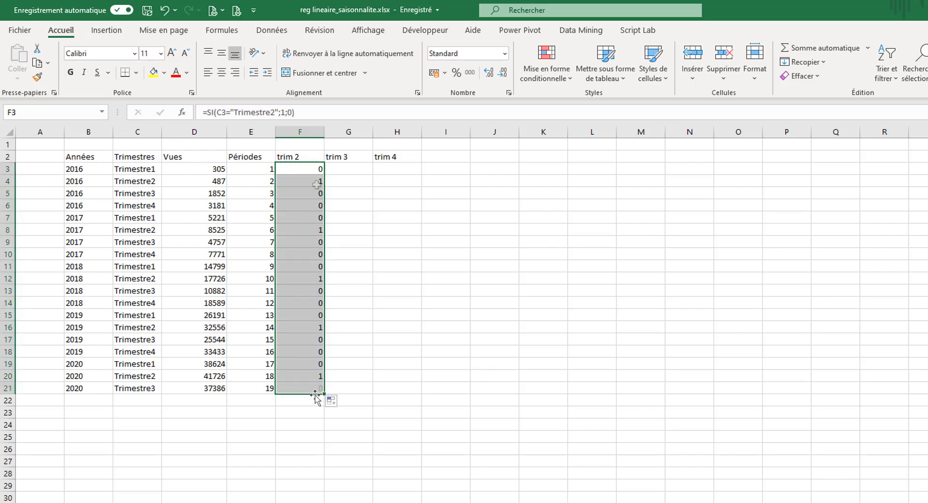
left_click(311, 180)
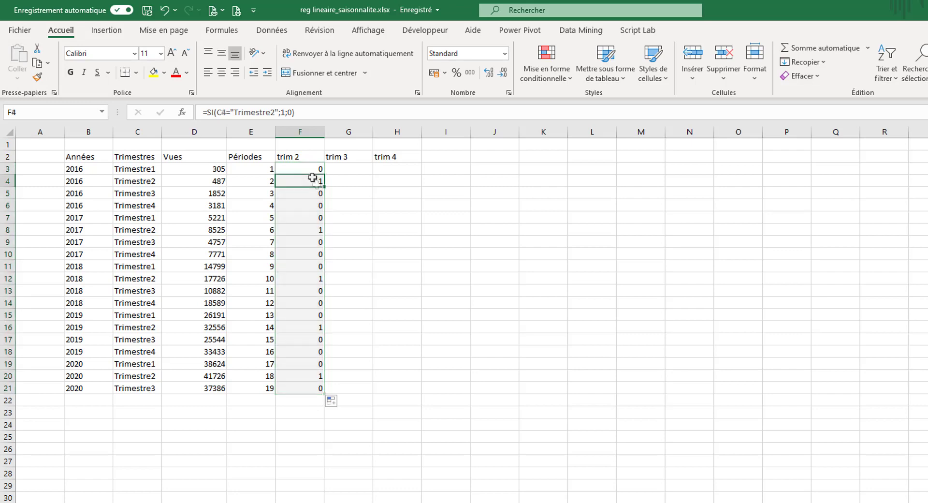
left_click(310, 228)
left_click(304, 278)
left_click(303, 326)
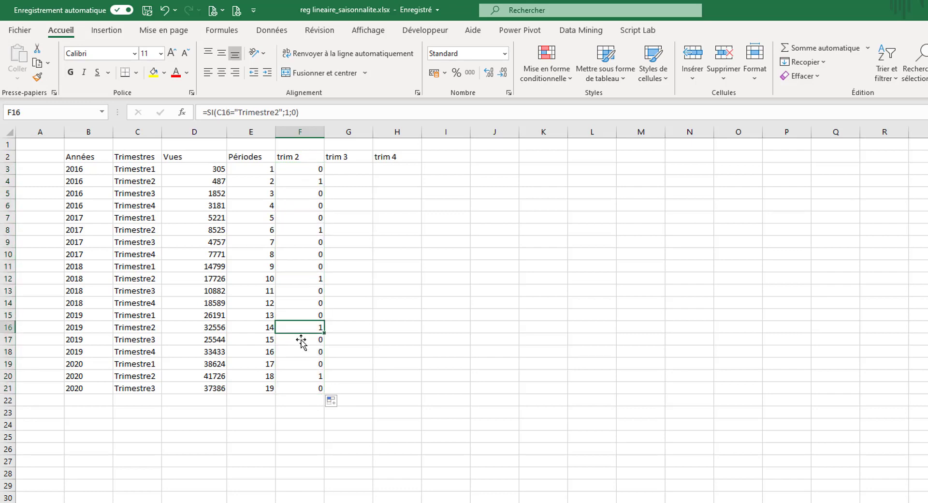
left_click(305, 376)
- Lock the column reference in the F3 formula so that it reads =SI($C3="Trimestre2";1;0)
left_click(309, 169)
key("ctrl+c")
left_click(217, 114)
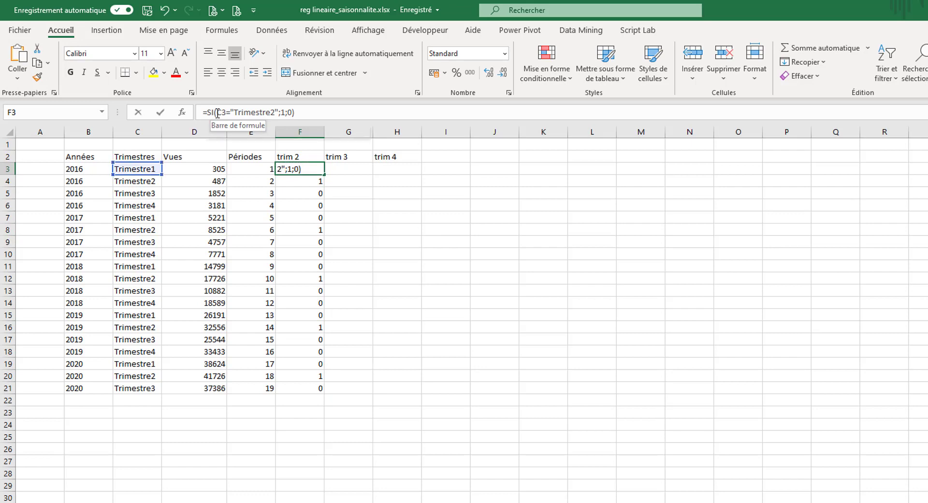
type("$")
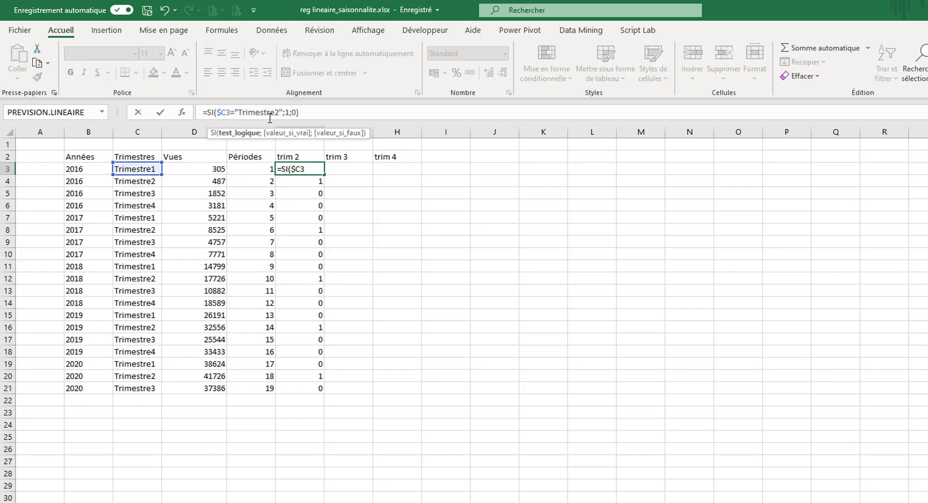
key("ctrl+Return")
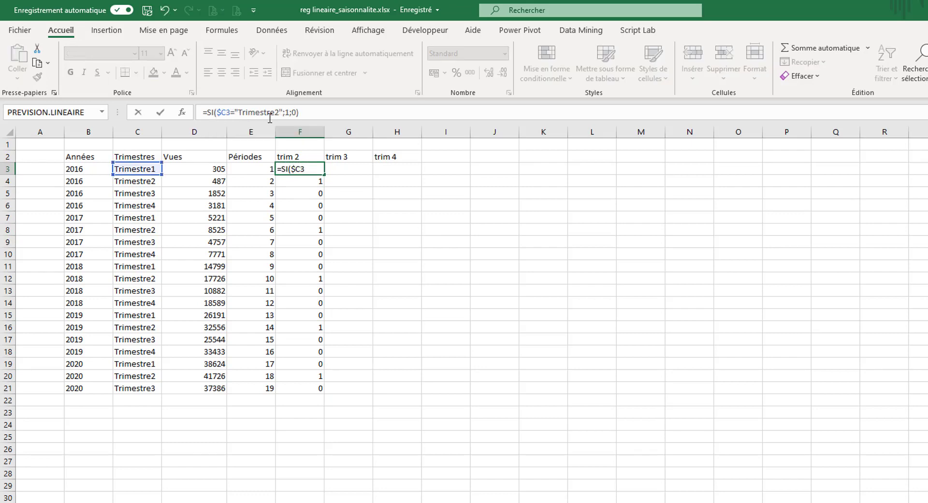
- Copy the F3 formula to G3 and change its criterion to Trimestre3
left_click_drag(324, 174, 373, 173)
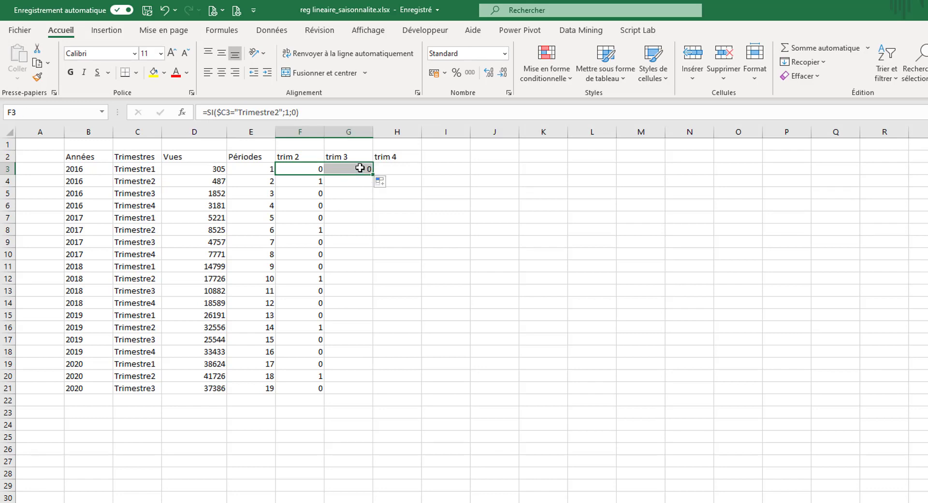
left_click(360, 168)
left_click(278, 112)
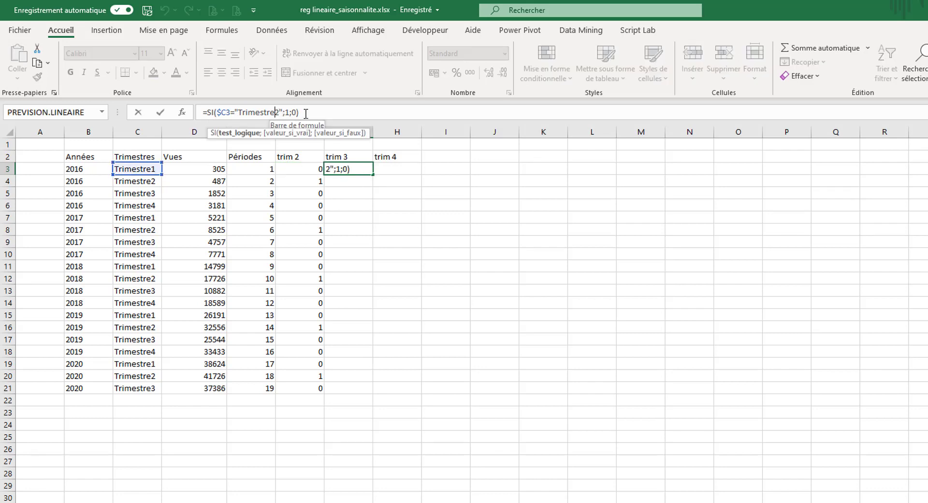
key("BackSpace")
type("3")
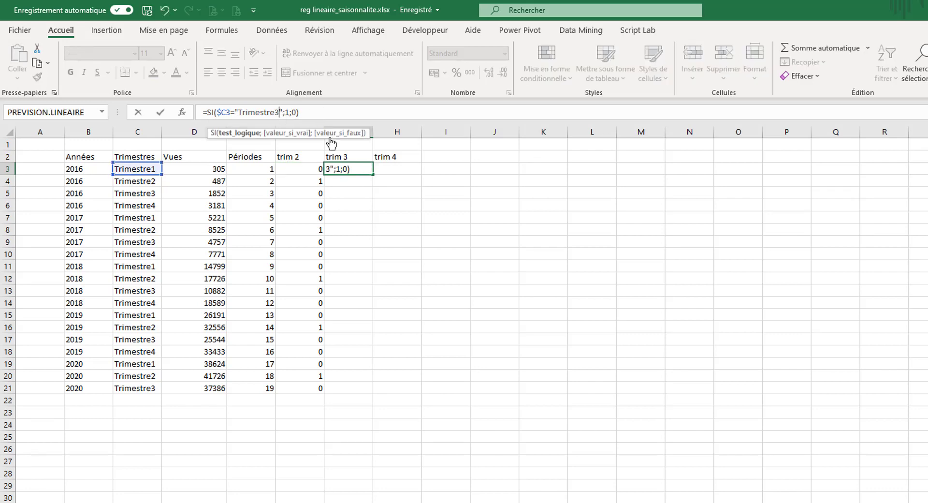
key("ctrl+Return")
- Fill the trim 3 formula from G3 down to G21 and check the Trimestre3 rows
double_click(372, 174)
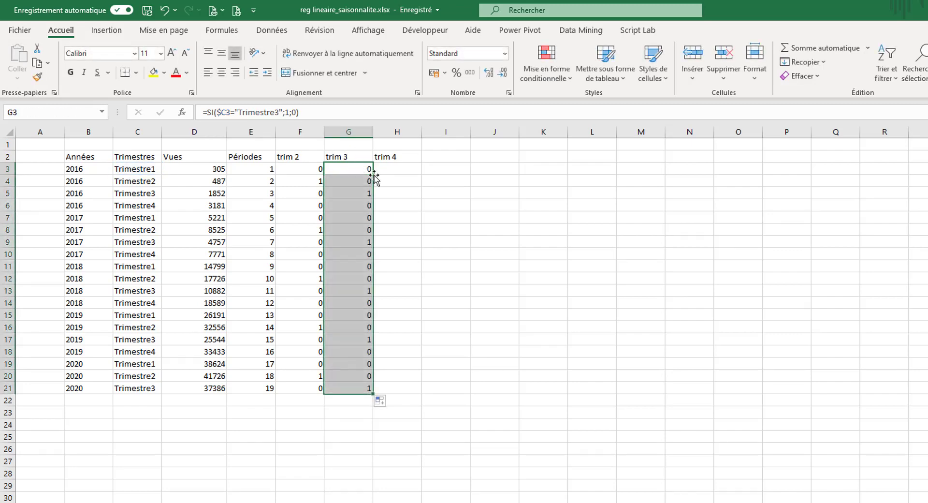
left_click(360, 195)
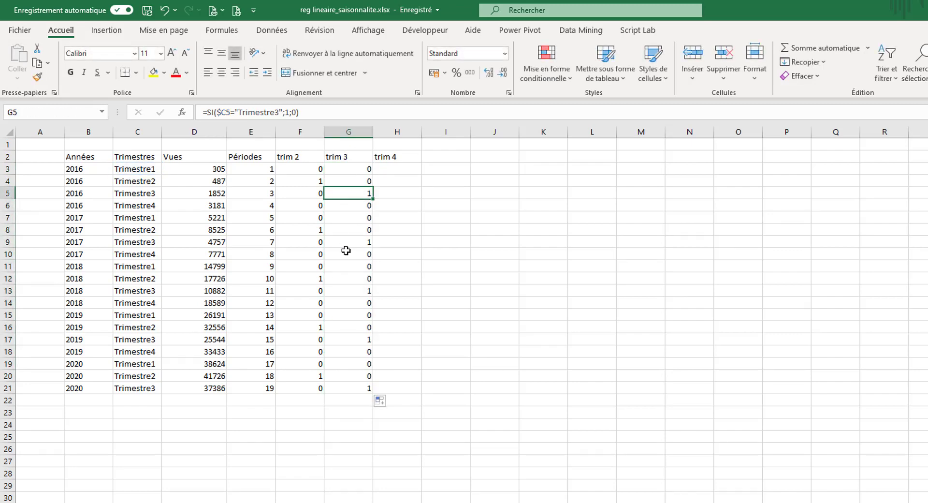
left_click(350, 243)
left_click(359, 292)
left_click(360, 339)
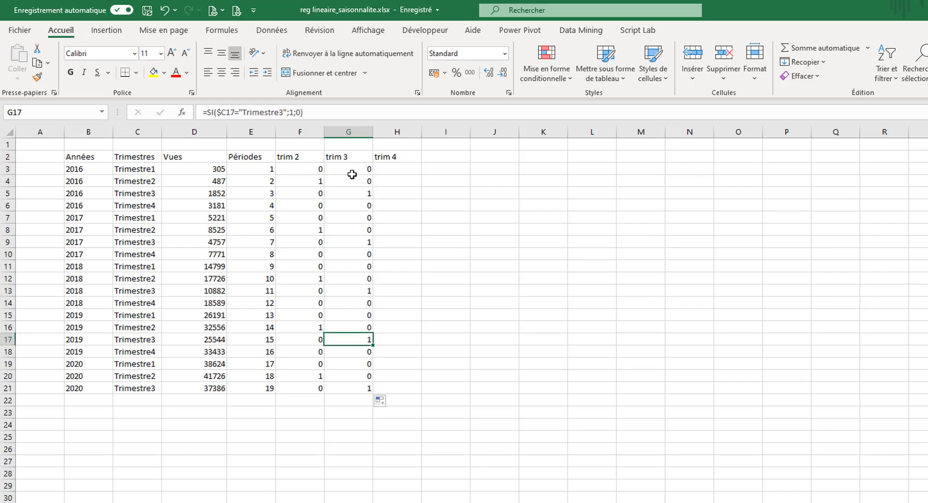
- Copy the trim 3 formula from G3 across to H3 under trim 4
left_click(352, 174)
left_click_drag(374, 175, 416, 174)
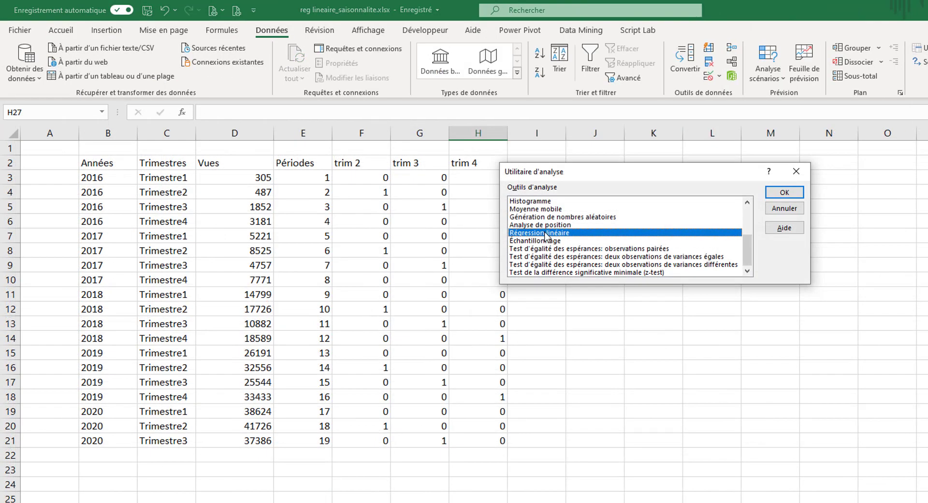
- Start the Régression linéaire analysis tool and set its Y variable range to the Vues column, $D$2:$D$21
left_click(784, 192)
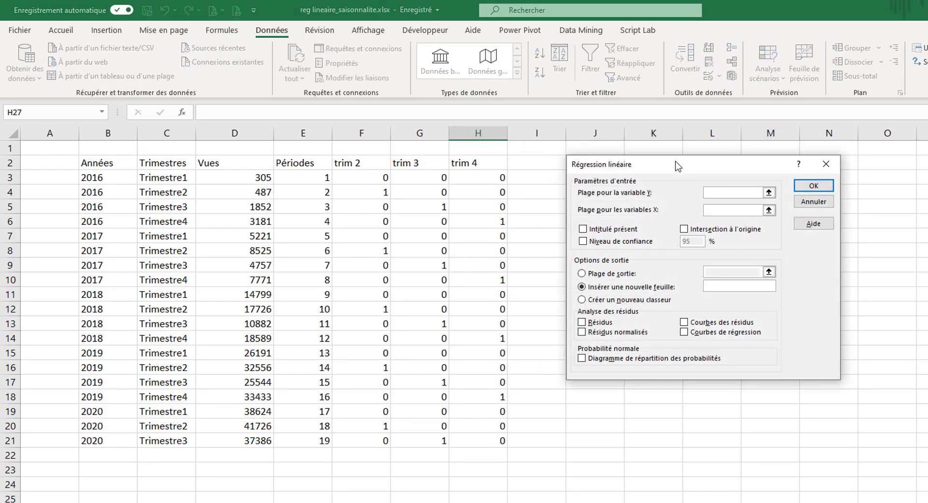
left_click(769, 192)
left_click_drag(249, 162, 250, 442)
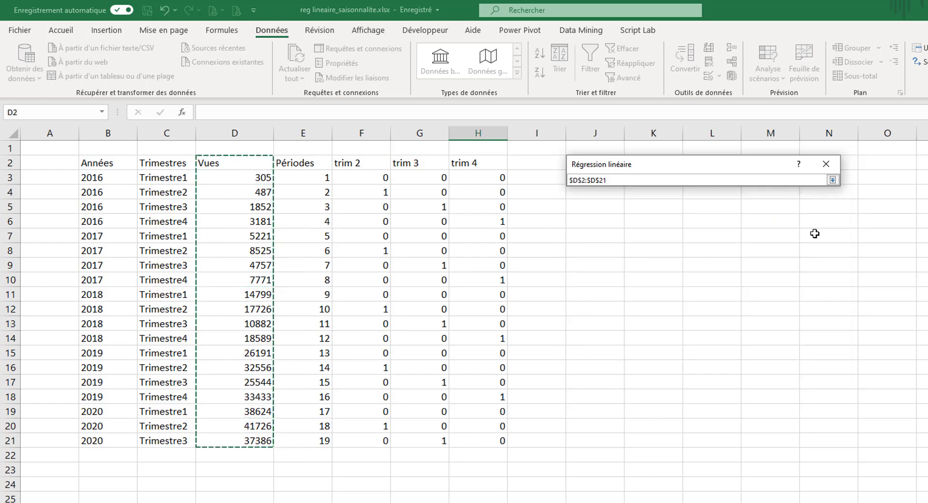
key("Return")
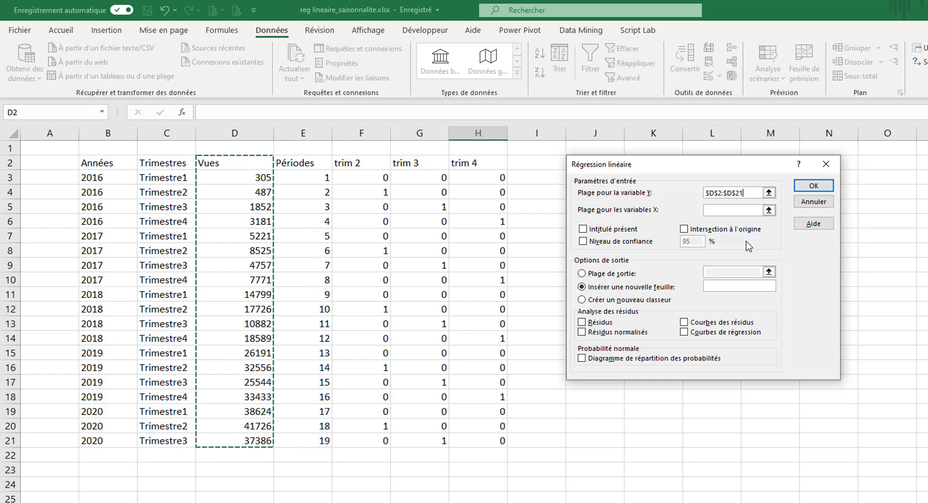
- Set the X variables range to $E$2:$H$21, covering Périodes and trim 2 to trim 4, and mark the labels as present
left_click(769, 209)
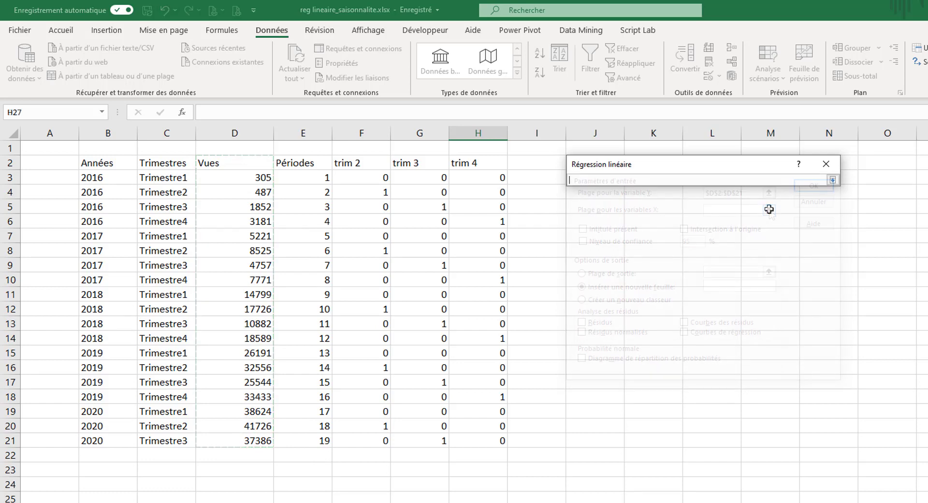
left_click(296, 162)
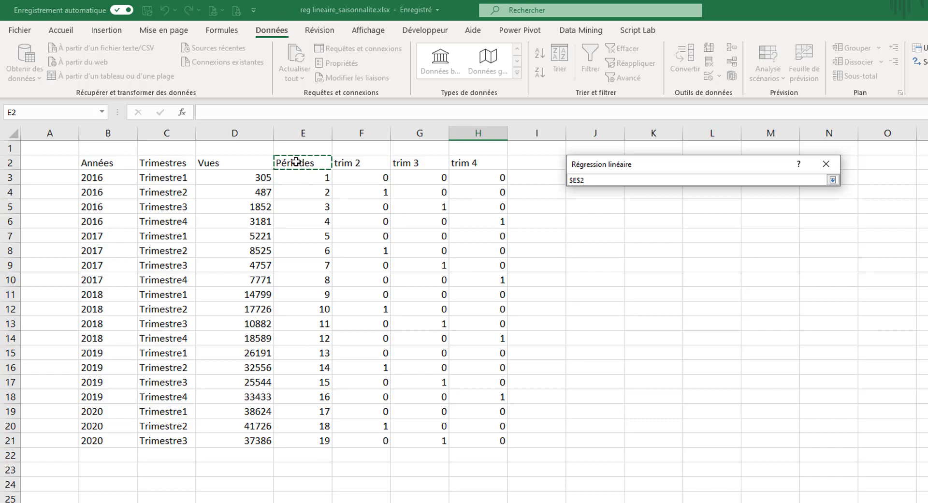
left_click_drag(296, 162, 469, 436)
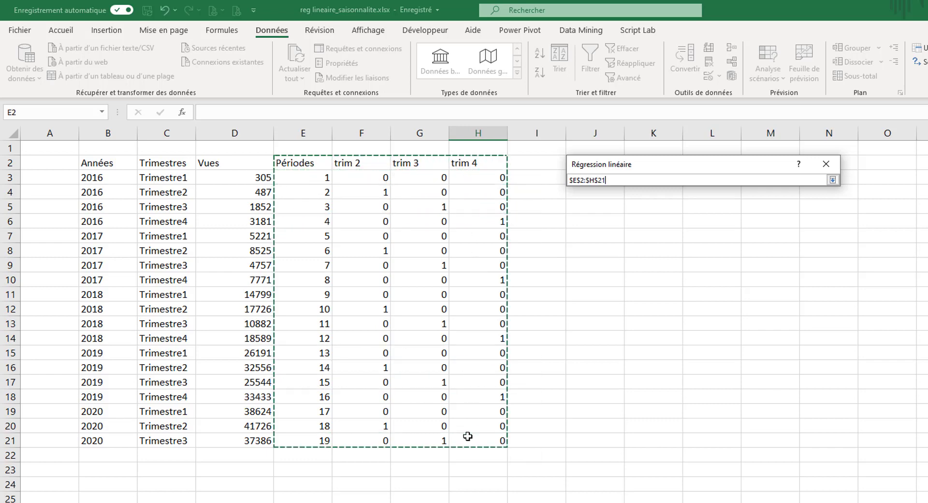
left_click(583, 229)
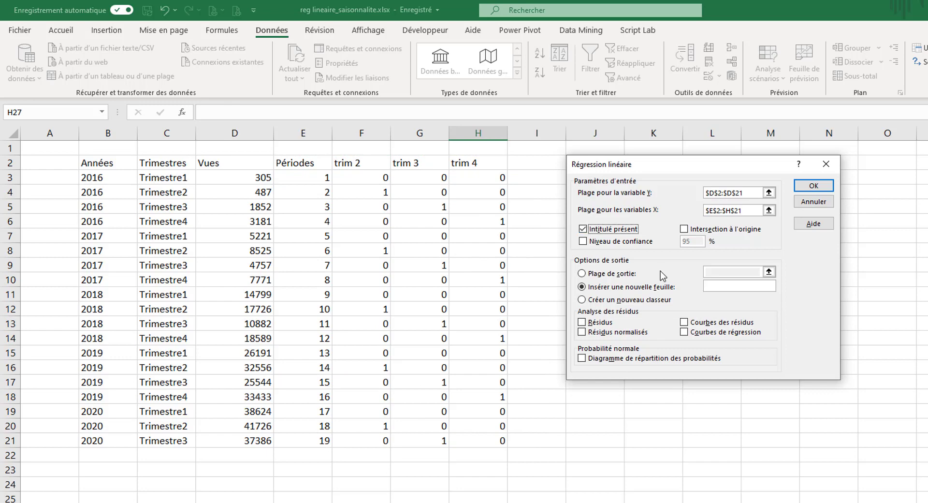
- Direct the regression output to cell K2 on the current sheet and run the analysis
left_click(581, 273)
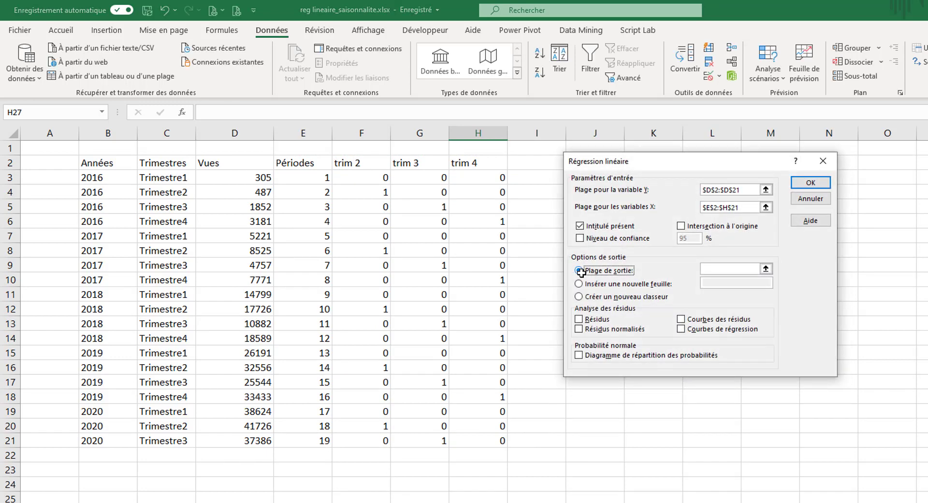
left_click(766, 269)
left_click_drag(731, 162, 280, 159)
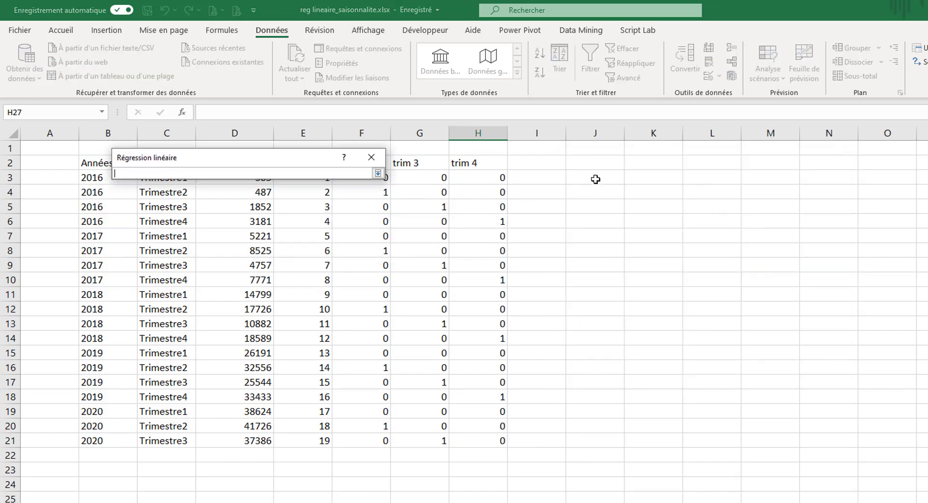
left_click(669, 165)
key("Return")
key("Return")
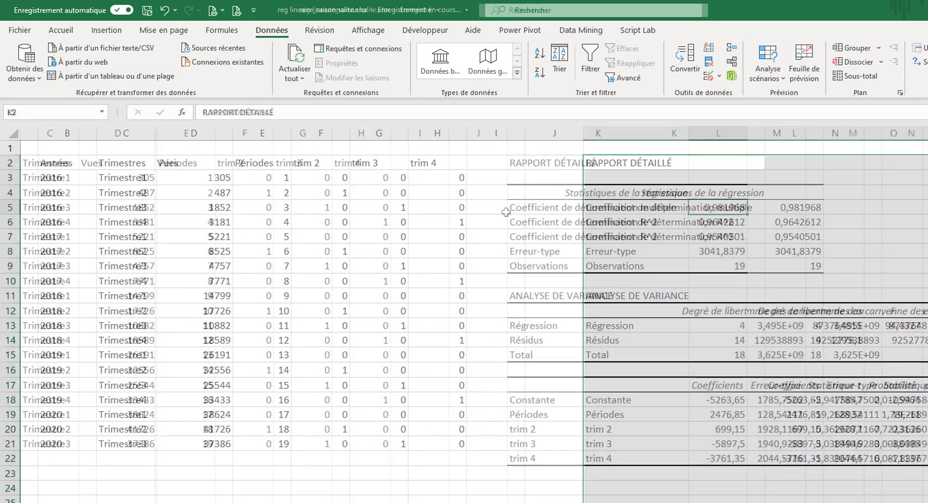
- Examine the multiple determination coefficient and the table of coefficients for Constante, Périodes and the quarterly variables
left_click(718, 207)
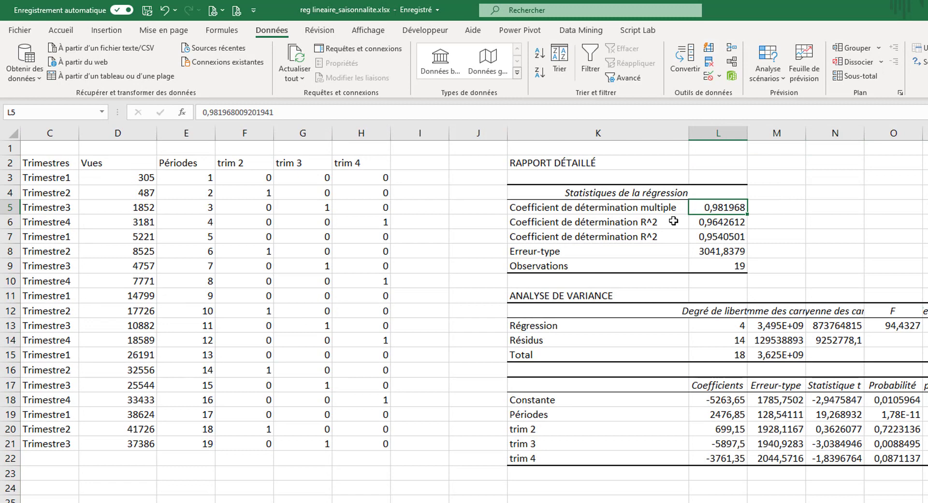
left_click(541, 394)
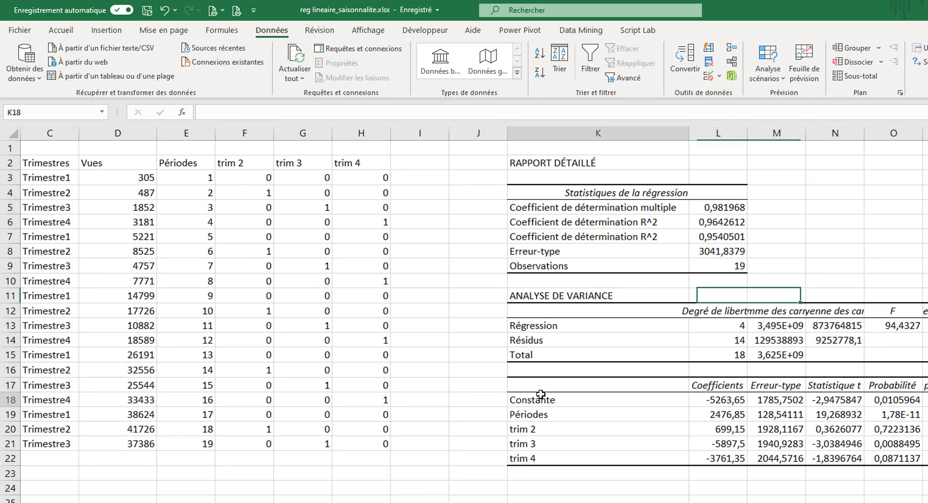
left_click_drag(541, 394, 735, 460)
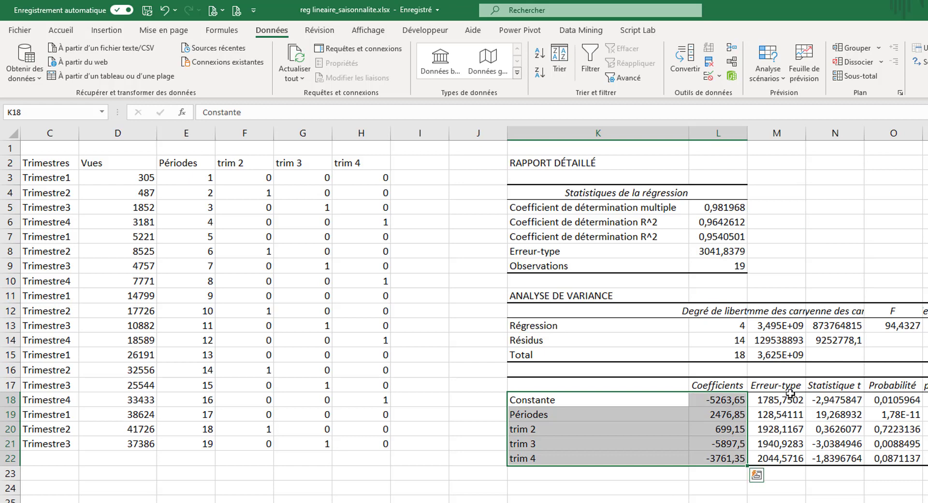
left_click(556, 429)
left_click(534, 444)
left_click(532, 456)
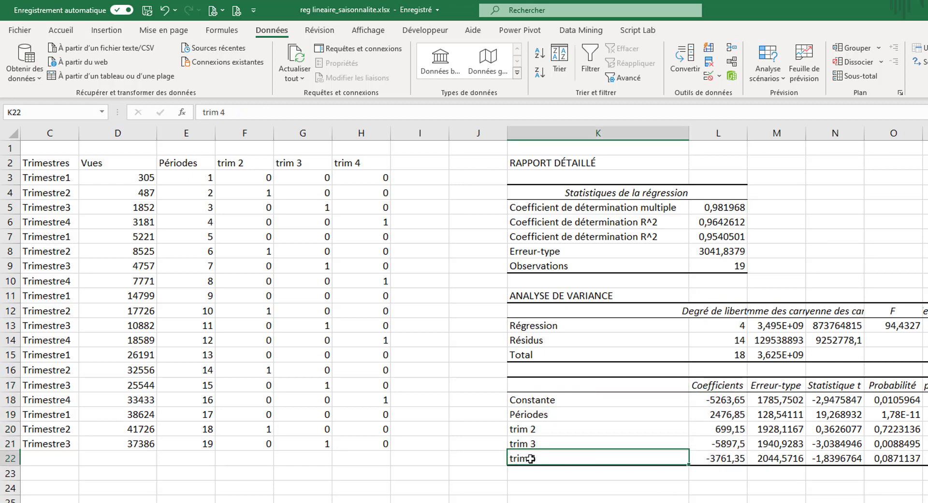
- Read the coefficients of trim 2, trim 3 and trim 4 one by one to compare the seasonal effects
left_click(530, 429)
left_click(717, 429)
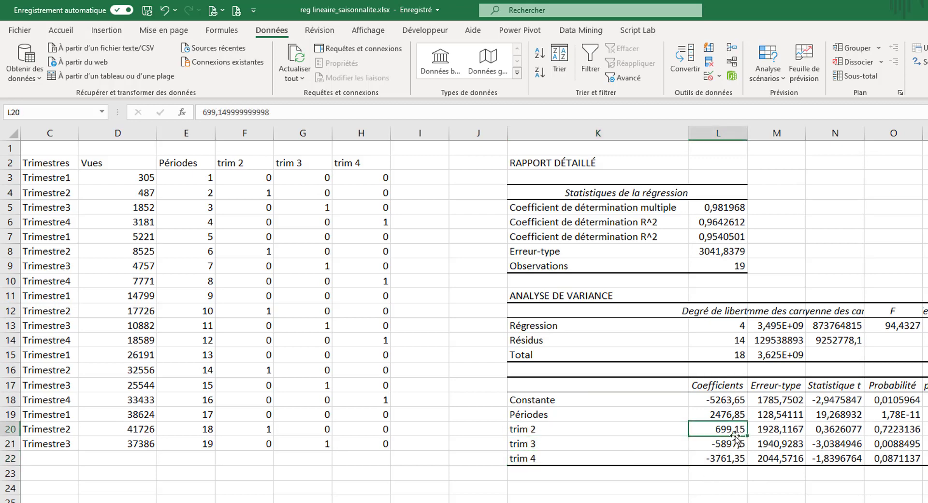
left_click(528, 444)
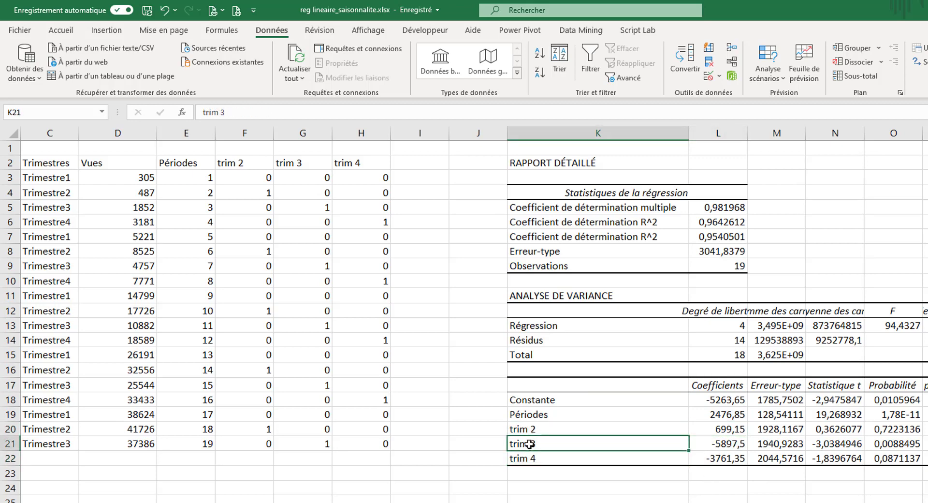
left_click(713, 443)
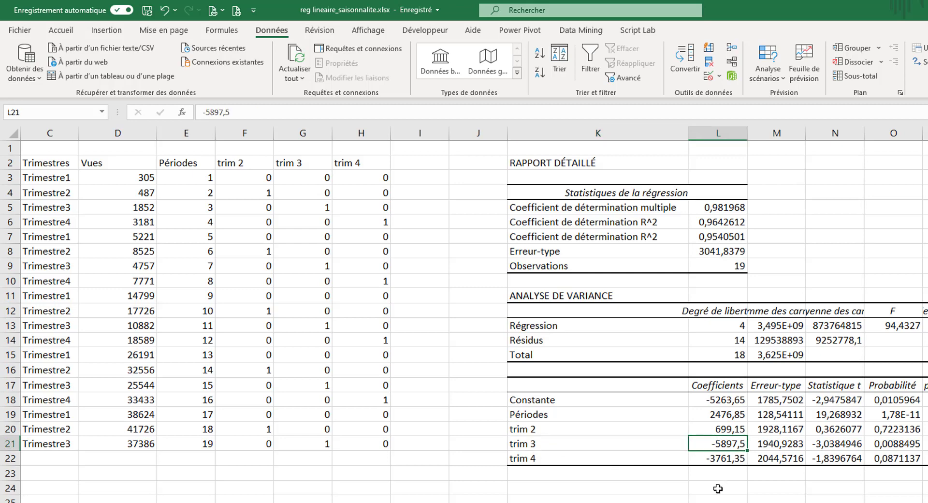
left_click(536, 458)
left_click(724, 457)
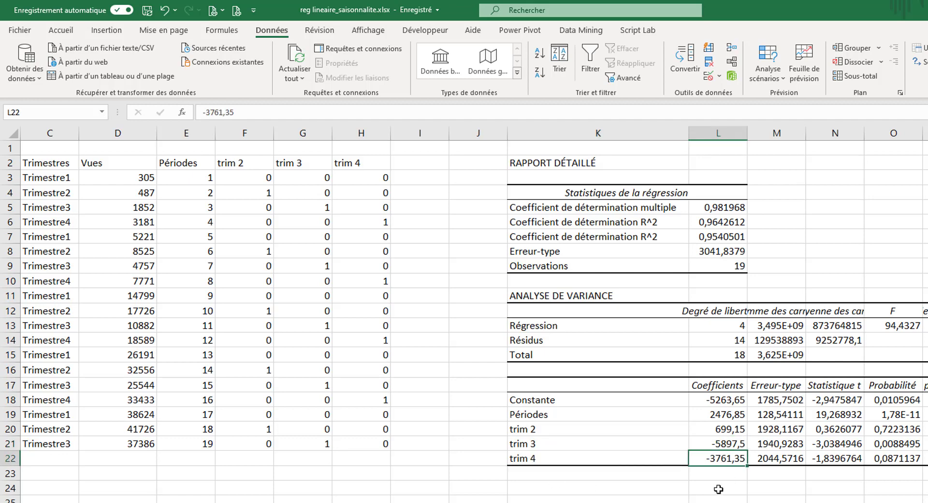
- Enter the column header prévision in I2, beside trim 4
left_click(444, 165)
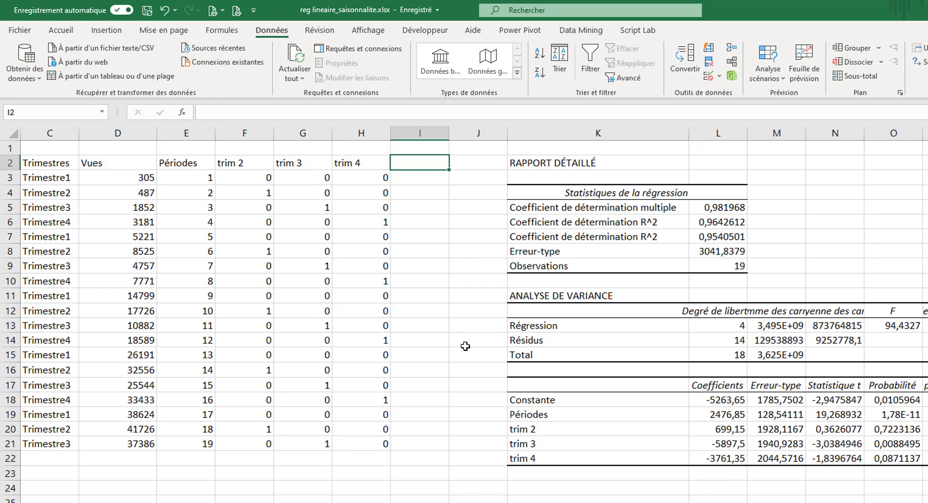
type("prévision")
key("Return")
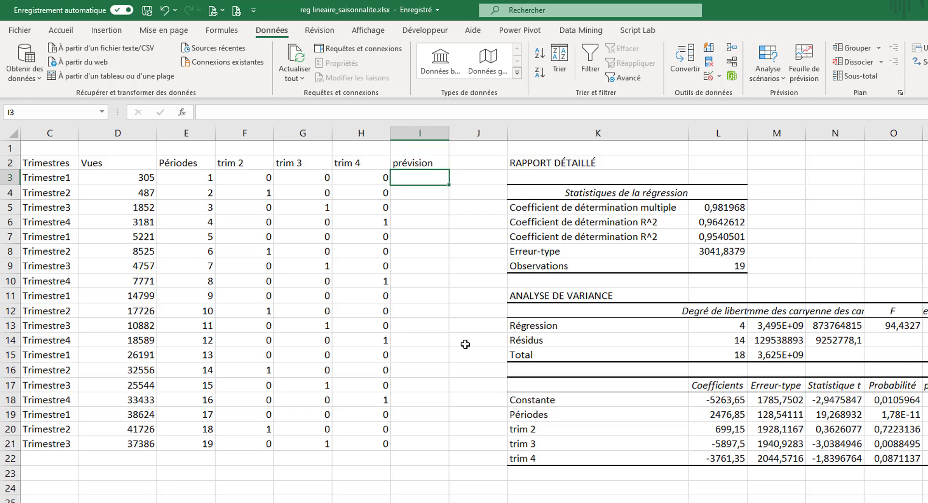
- Begin the forecast formula in I3 with the period times its coefficient as an absolute reference: =E3*$L$19
type("=")
left_click(188, 176)
left_click(225, 110)
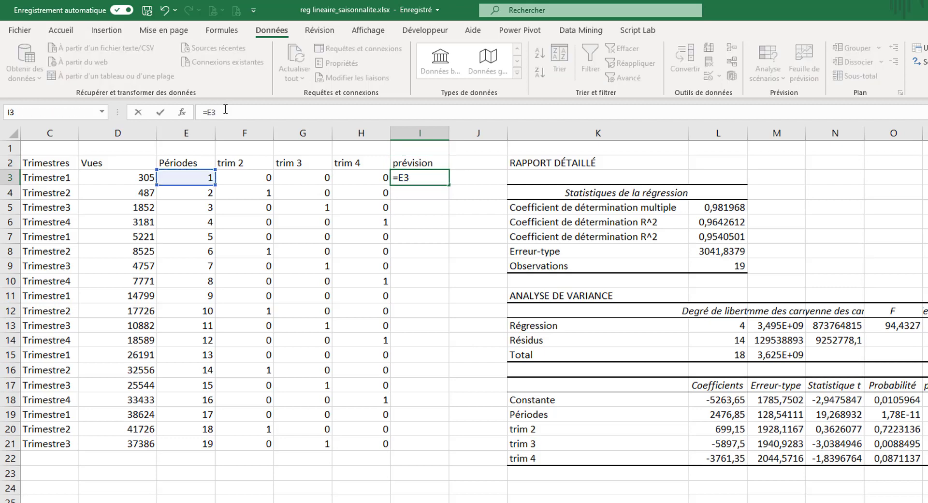
left_click(726, 413)
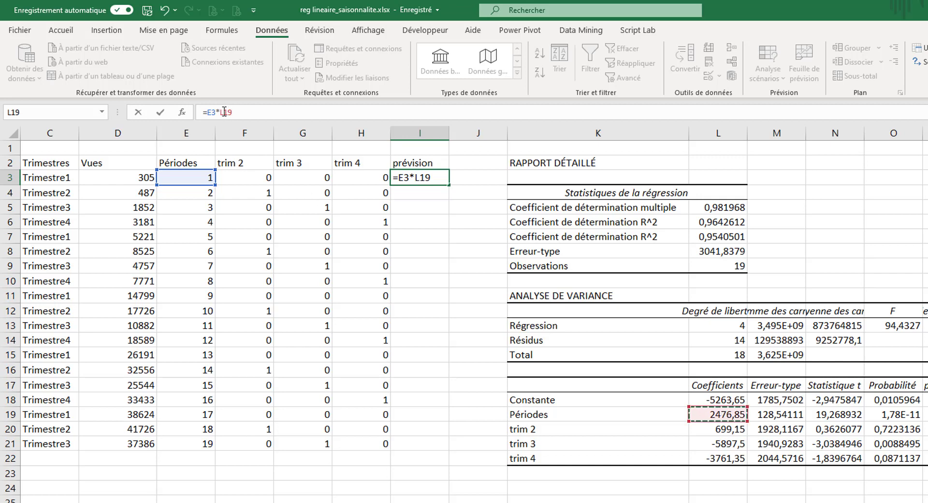
key("F4")
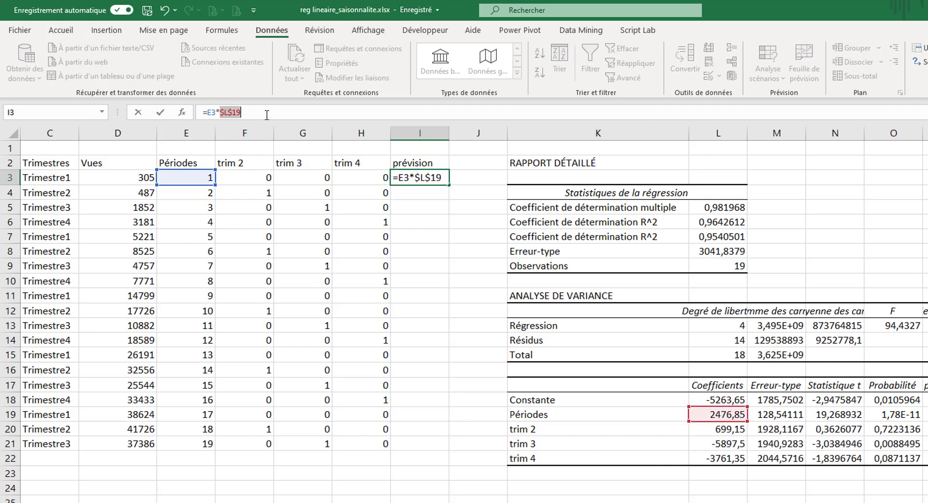
- Add the trim 2 term +F3*$L$20 to the I3 formula, with the coefficient reference locked
type("+")
left_click(256, 177)
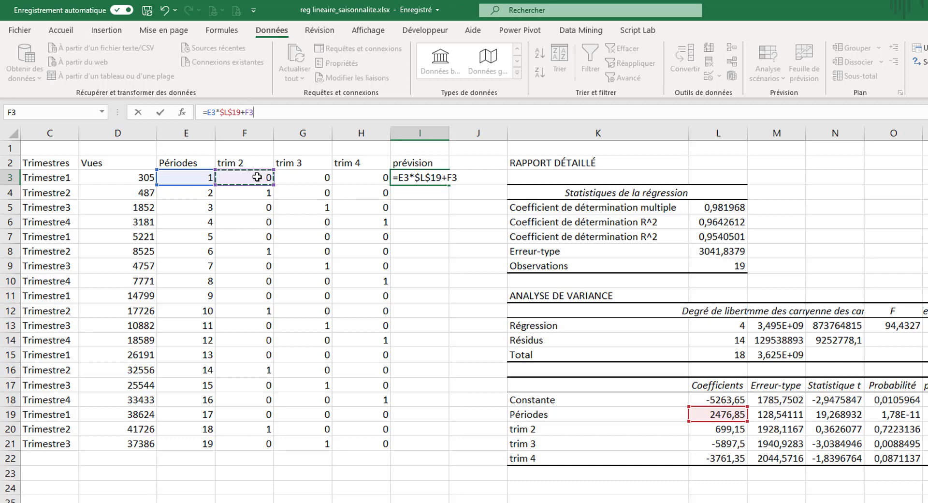
type("*")
left_click(714, 429)
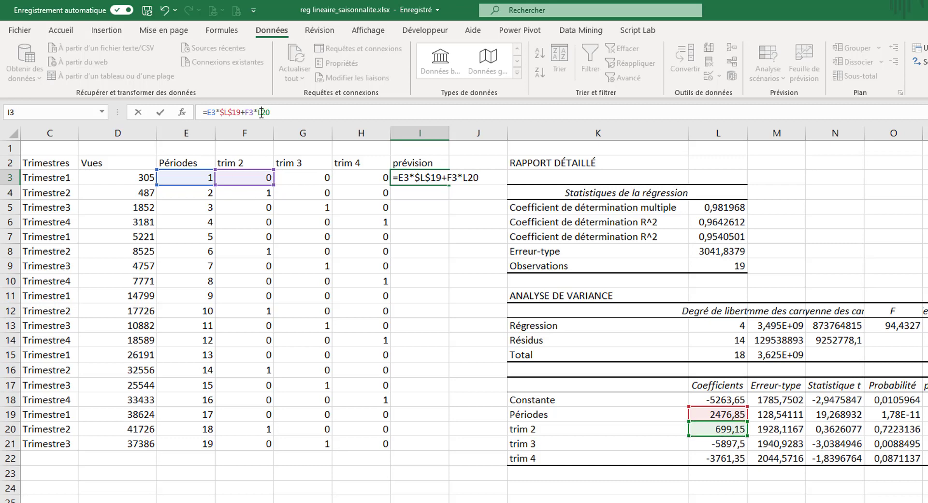
key("F4")
- Extend the I3 formula with the trim 3 term +G3*$L$21, locking the coefficient reference
type("+")
left_click(298, 177)
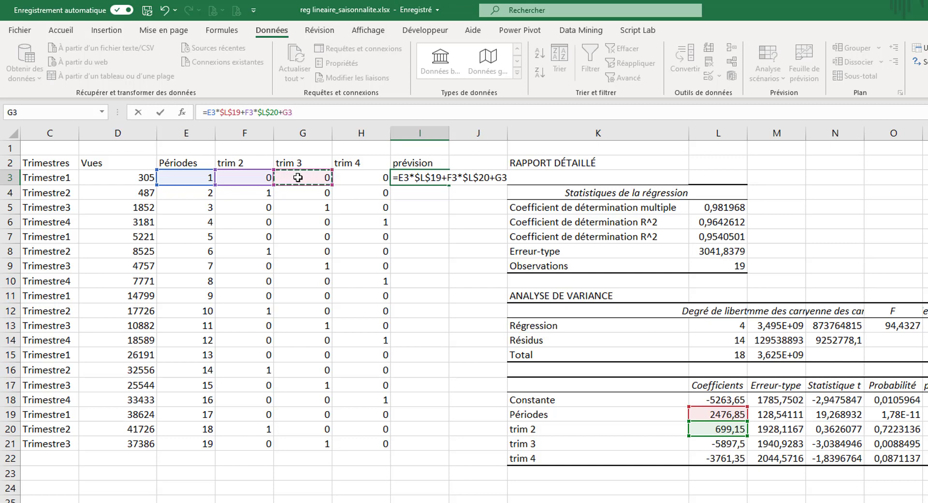
type("*")
left_click(714, 444)
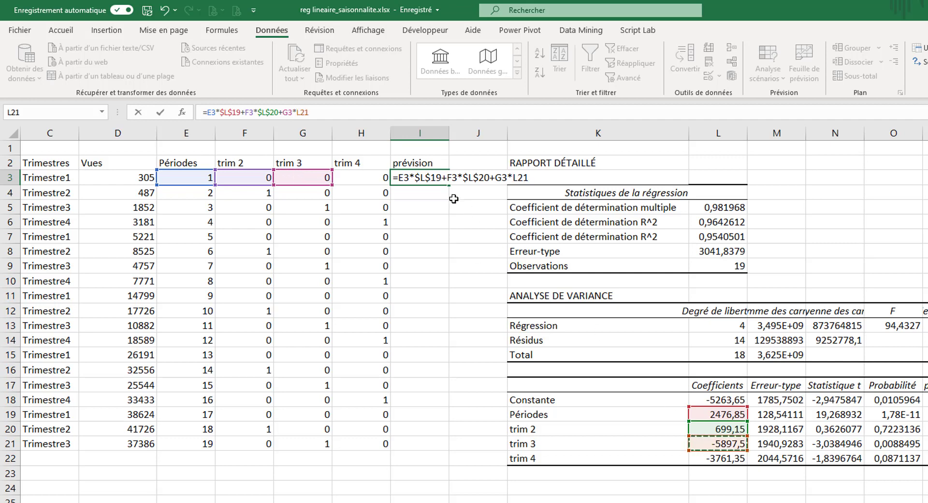
left_click(301, 112)
key("F4")
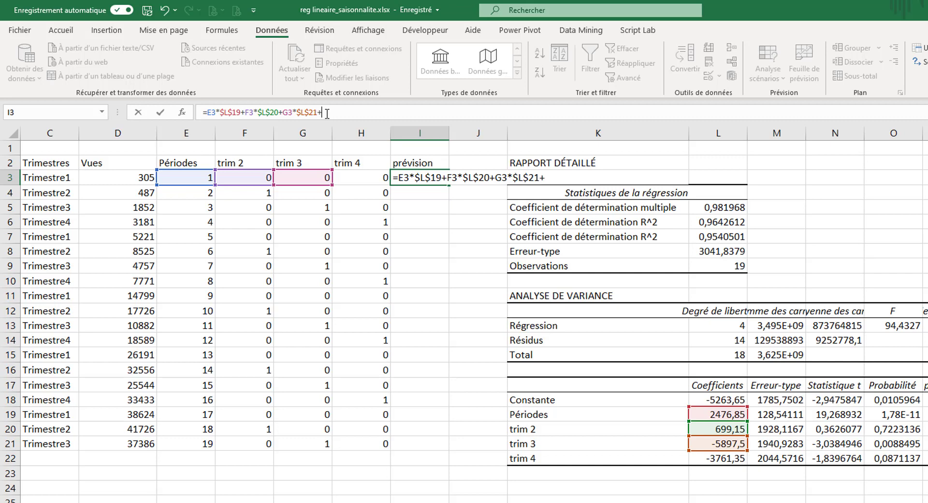
- Append the trim 4 term H3*$L$22 to the I3 formula with an absolute coefficient reference
left_click(369, 178)
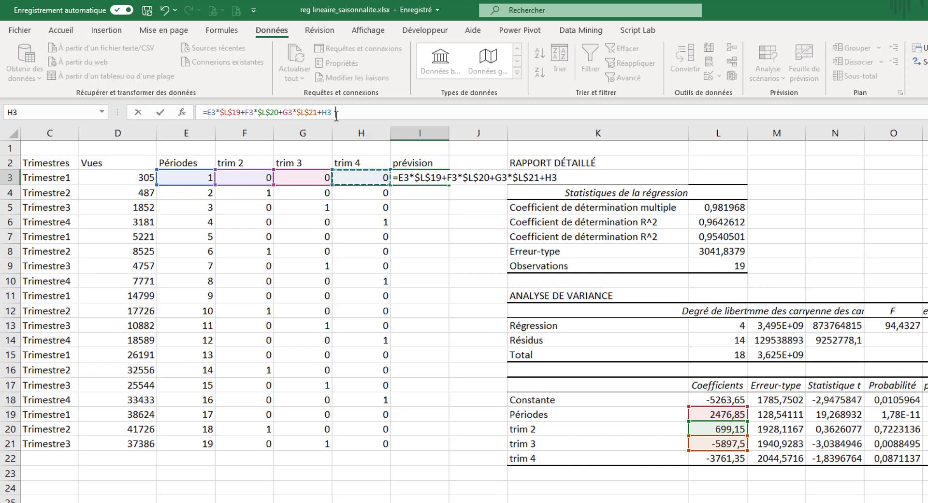
type("*")
left_click(715, 457)
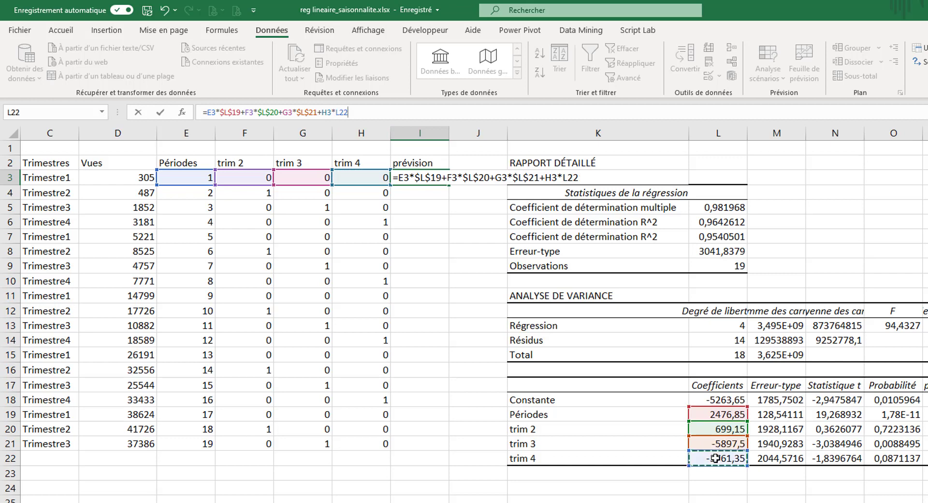
left_click(340, 112)
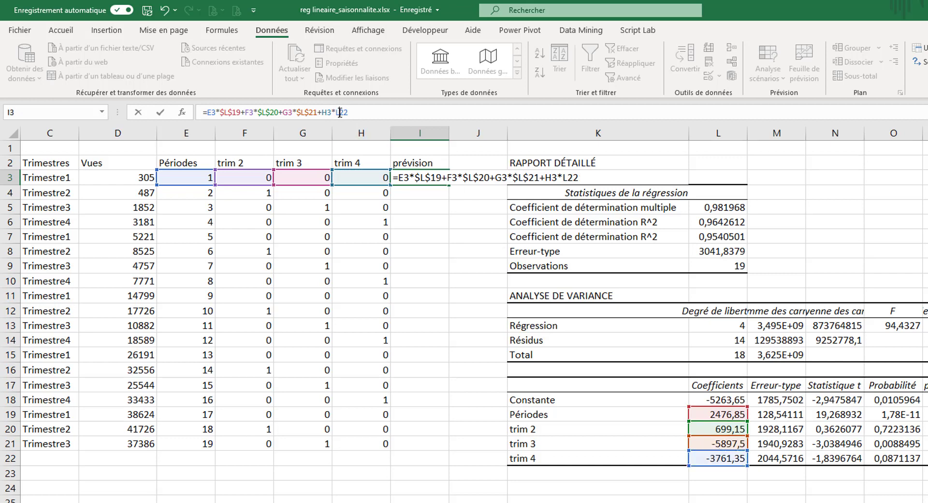
key("F4")
- Complete the I3 forecast formula by adding the Constante as the locked reference +$L$18
type("+")
left_click(706, 399)
left_click(382, 112)
key("F4")
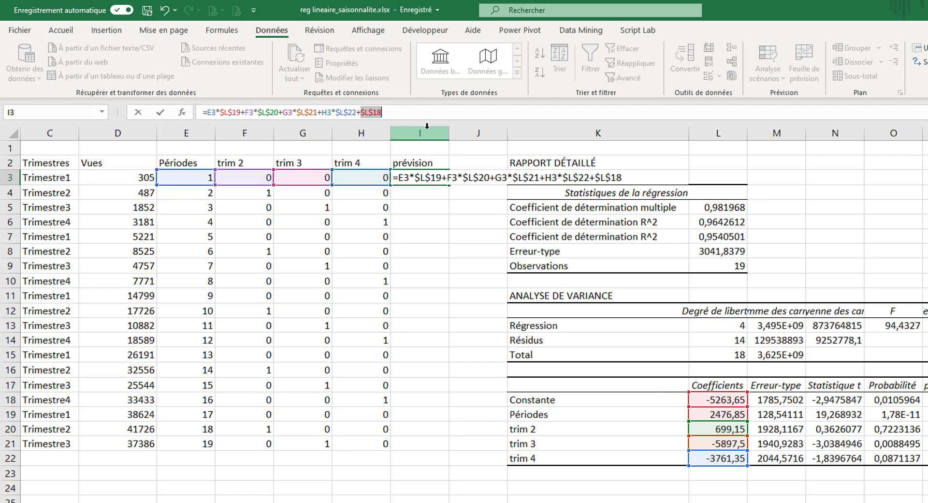
key("Return")
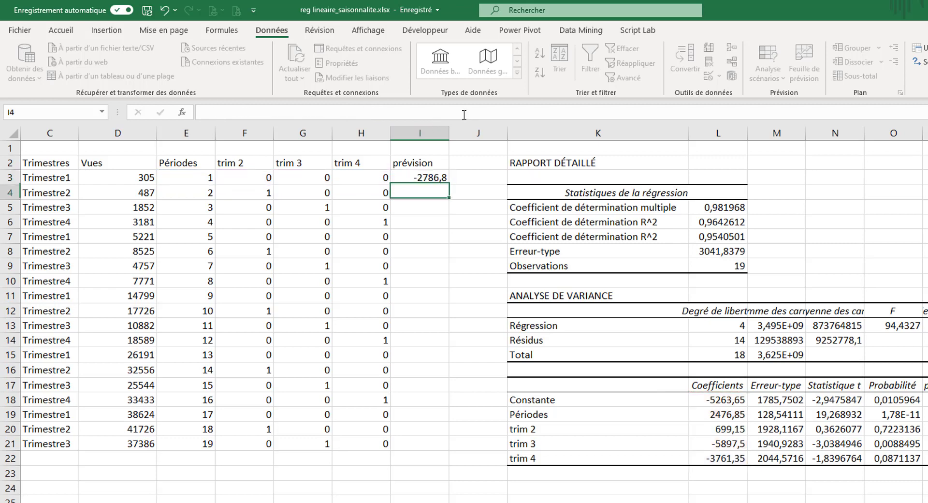
- Fill the prévision formula from I3 down to I21
left_click(438, 178)
double_click(449, 185)
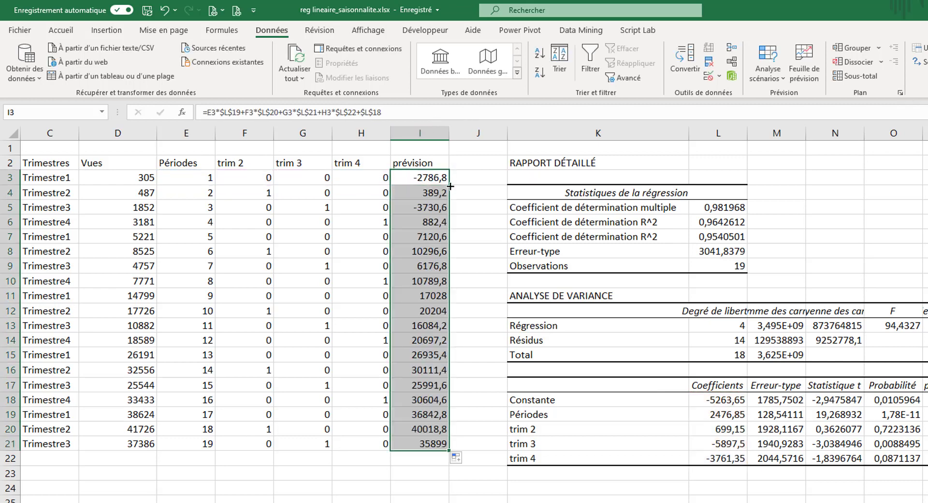
left_click(419, 162)
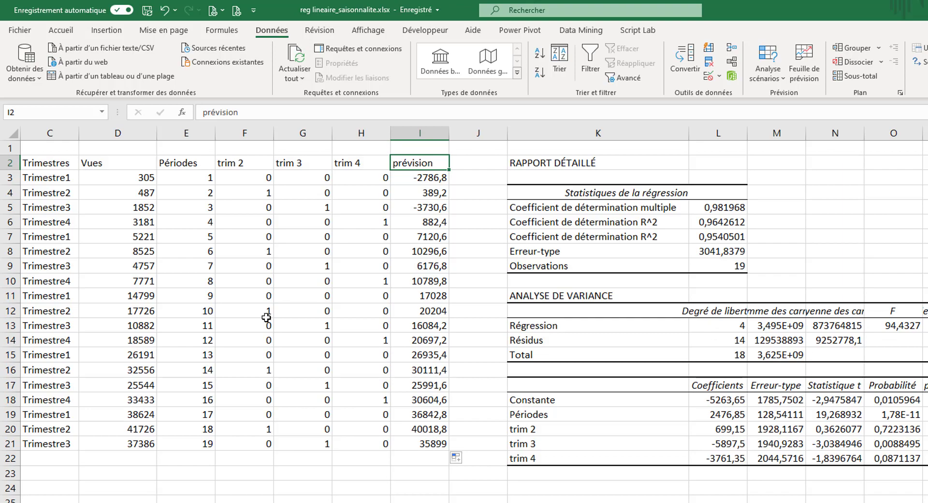
- Insert a line chart of the Vues values in D3:D21
left_click_drag(133, 178, 134, 444)
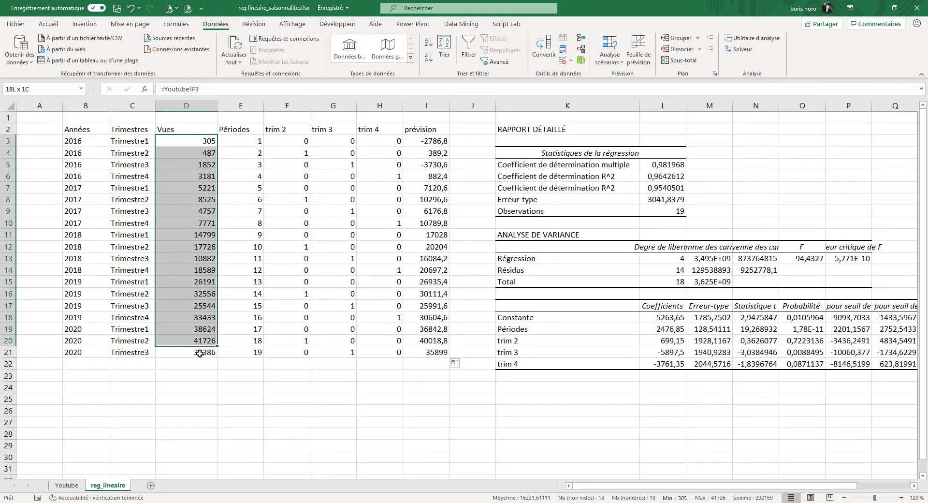
left_click_drag(200, 354, 199, 354)
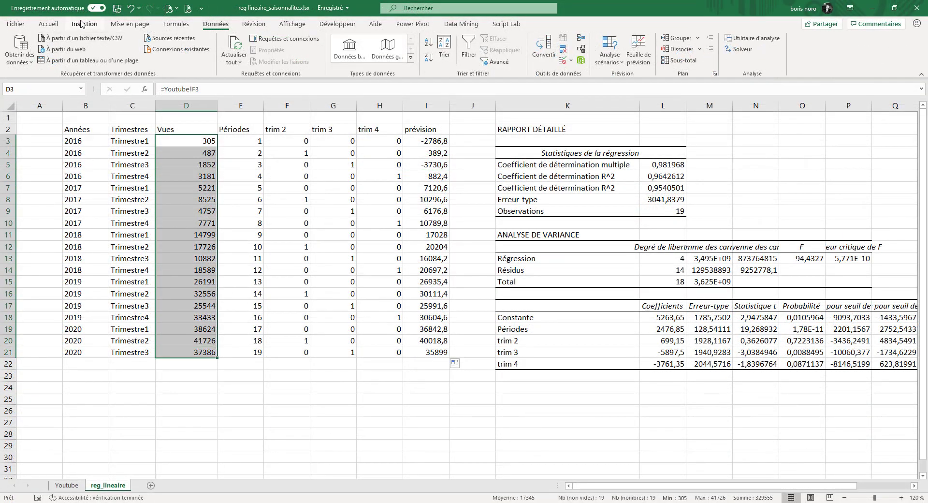
left_click(84, 23)
left_click(395, 50)
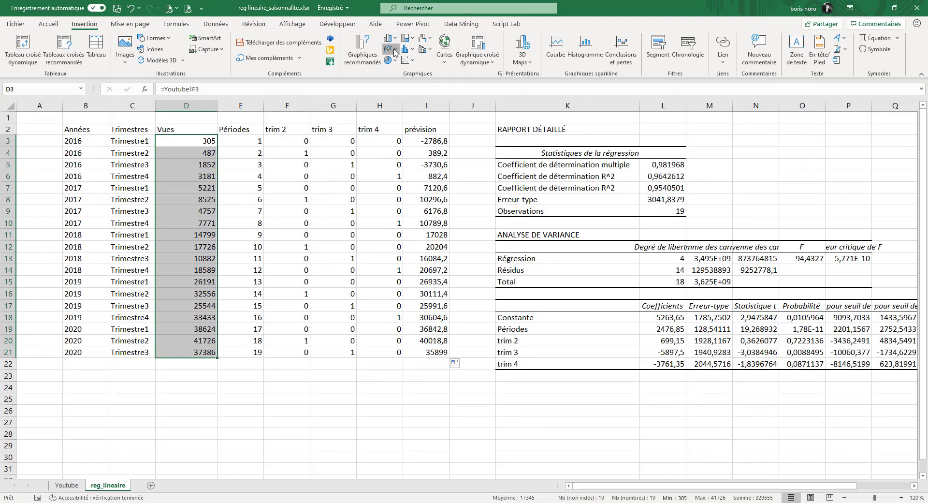
left_click(400, 84)
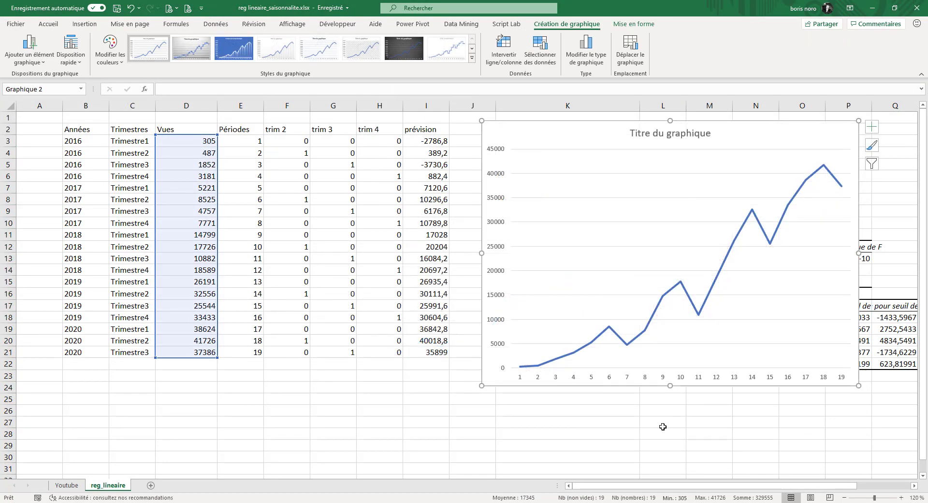
- Add a second data series named prévision to the chart, using the values in I3:I21
right_click(557, 129)
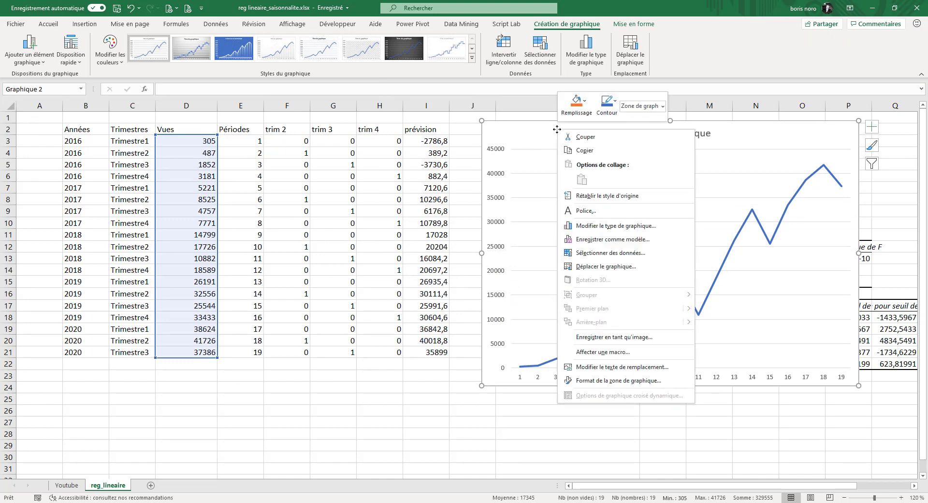
left_click(604, 253)
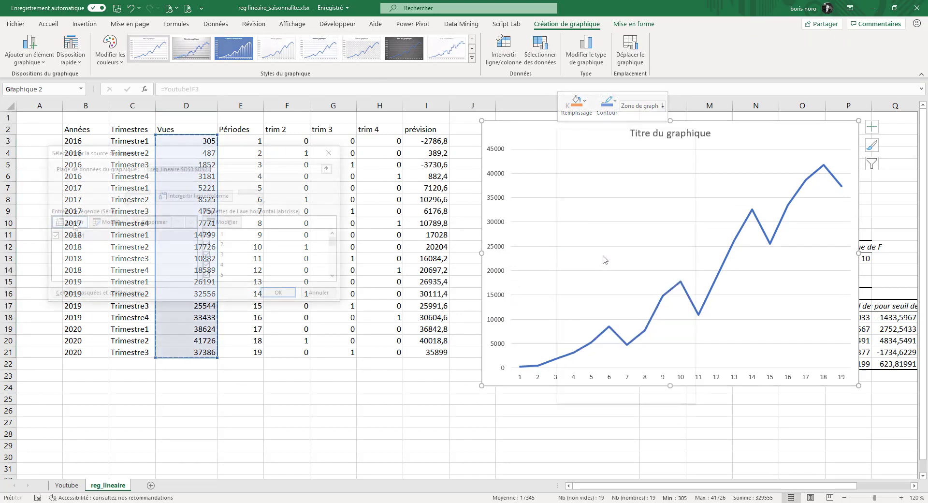
left_click(73, 223)
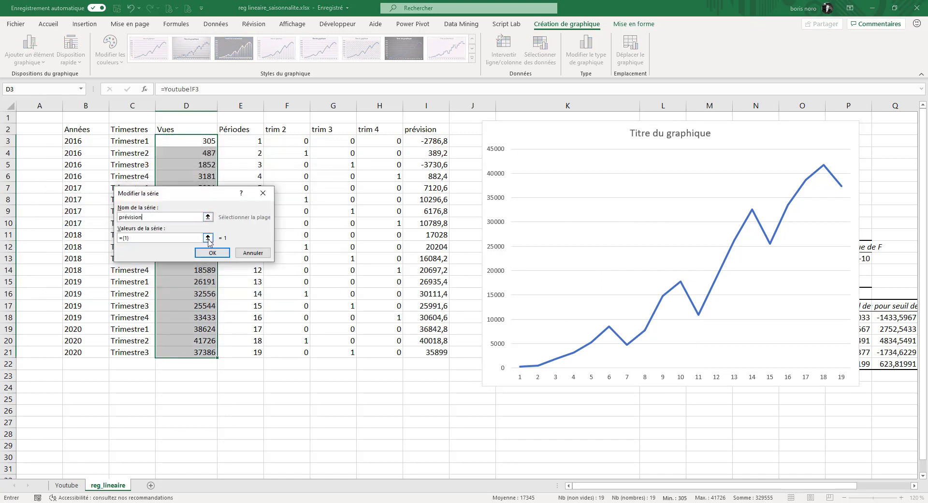
left_click(209, 239)
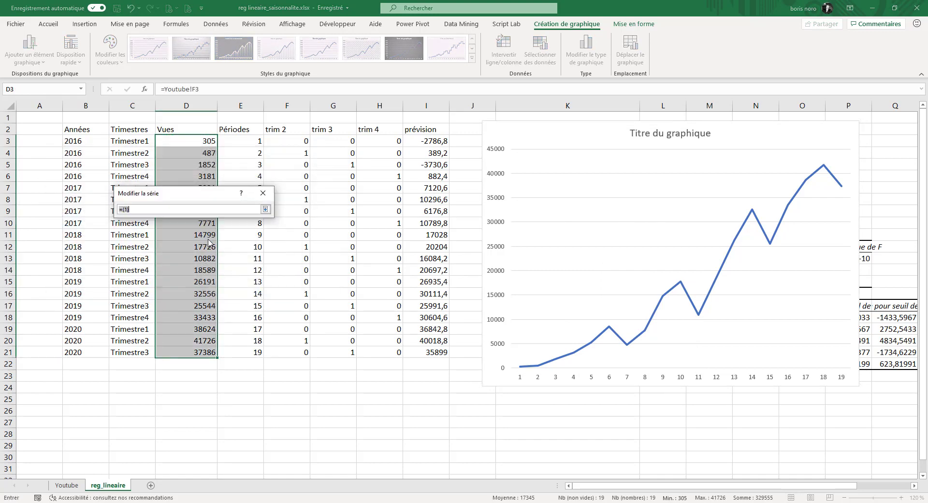
left_click_drag(422, 142, 427, 352)
left_click(212, 252)
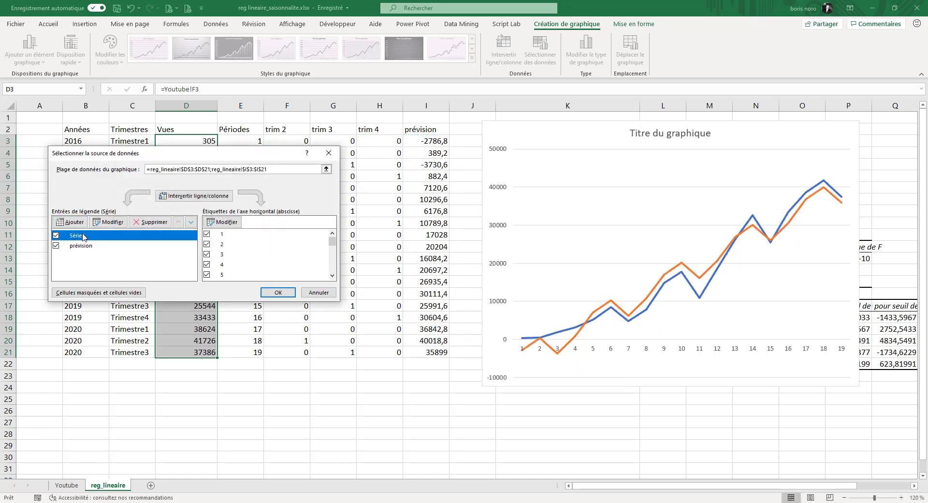
- Rename the chart's first data series as Vues and apply the data source changes
left_click(111, 223)
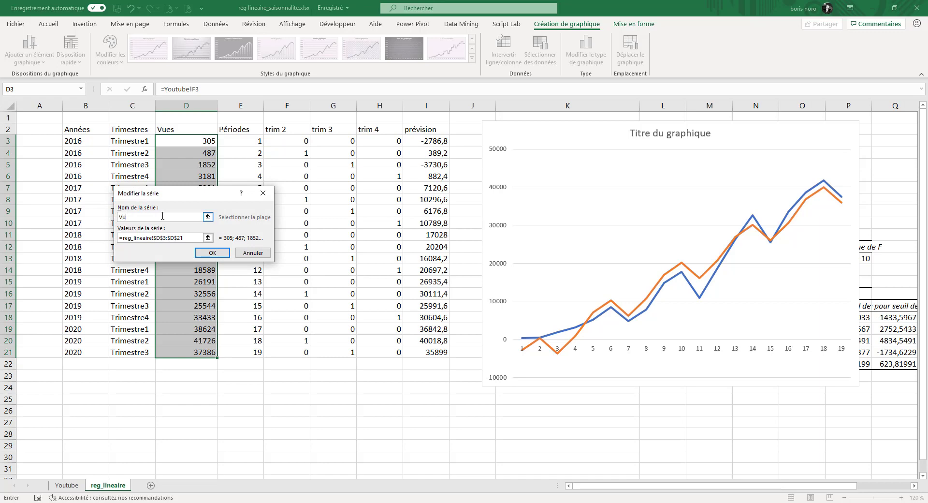
type("Vues")
left_click(212, 252)
left_click(274, 295)
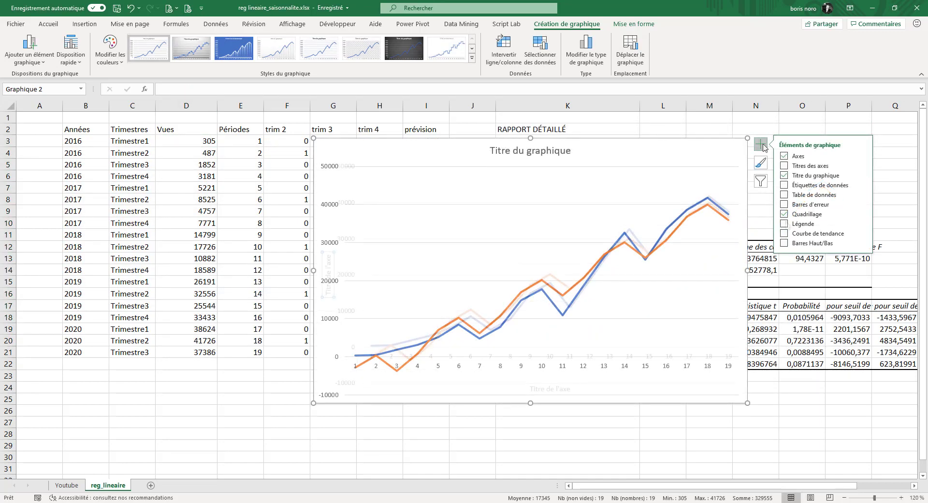
- Add a legend to the chart and move the chart beside the prévision column so the table is uncovered
left_click(784, 223)
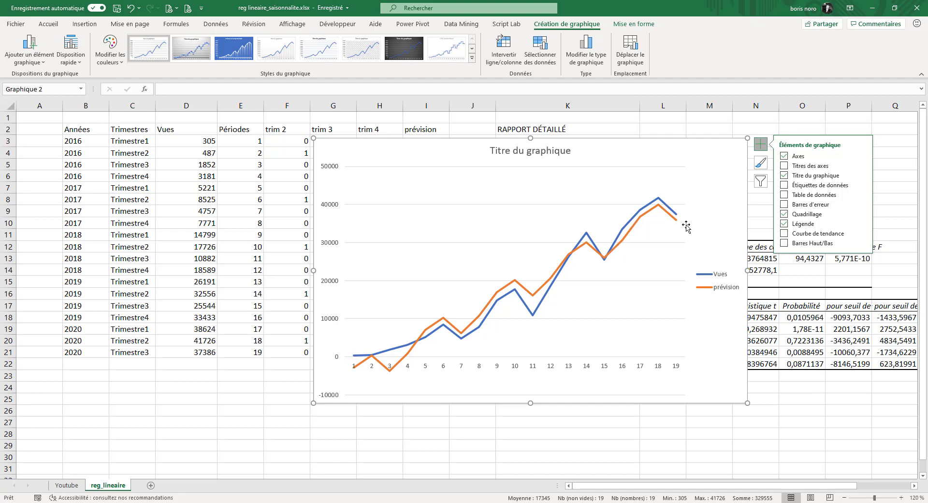
left_click(620, 126)
left_click_drag(447, 144, 589, 126)
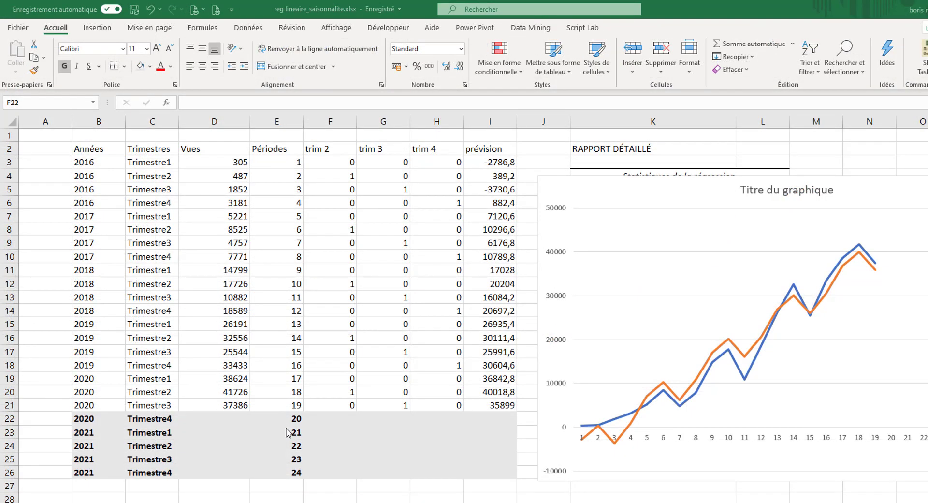
left_click(255, 364)
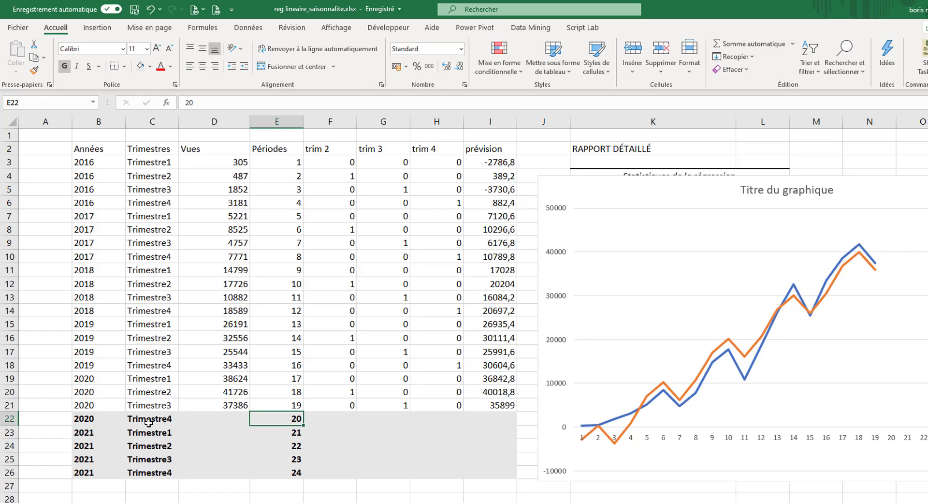
left_click(301, 436)
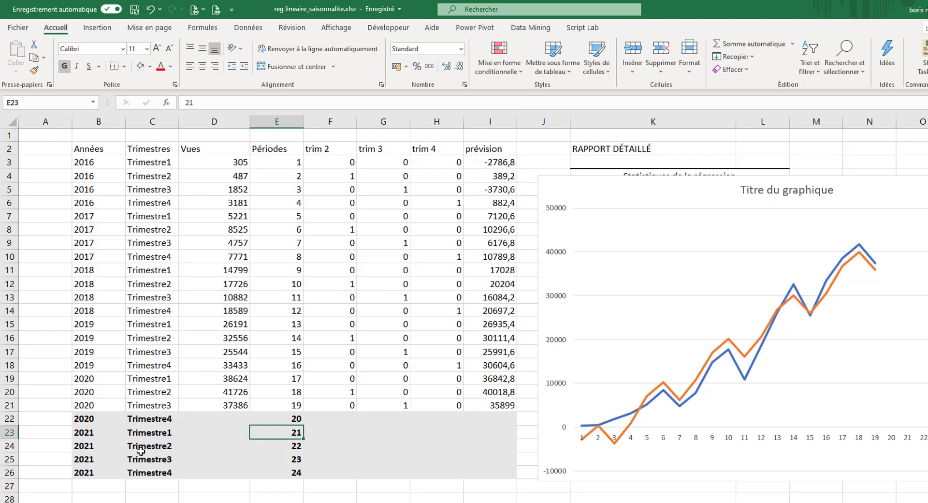
left_click(149, 435)
left_click(81, 435)
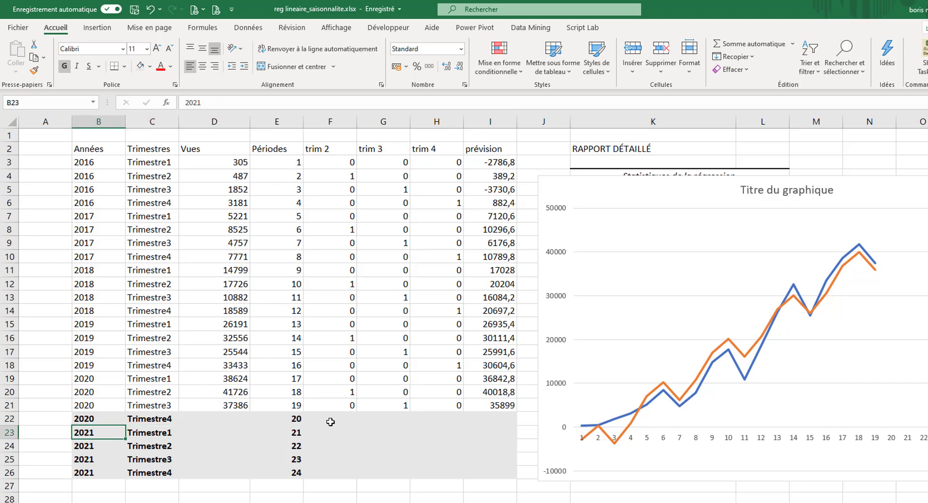
- Fill the trim 2, trim 3, trim 4 and prévision formulas from row 21 down to row 26
left_click_drag(338, 409, 453, 477)
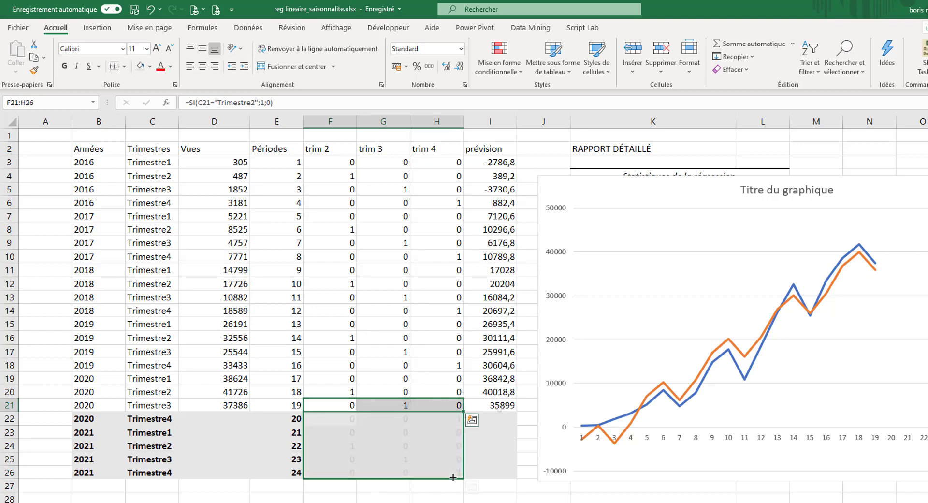
left_click(503, 405)
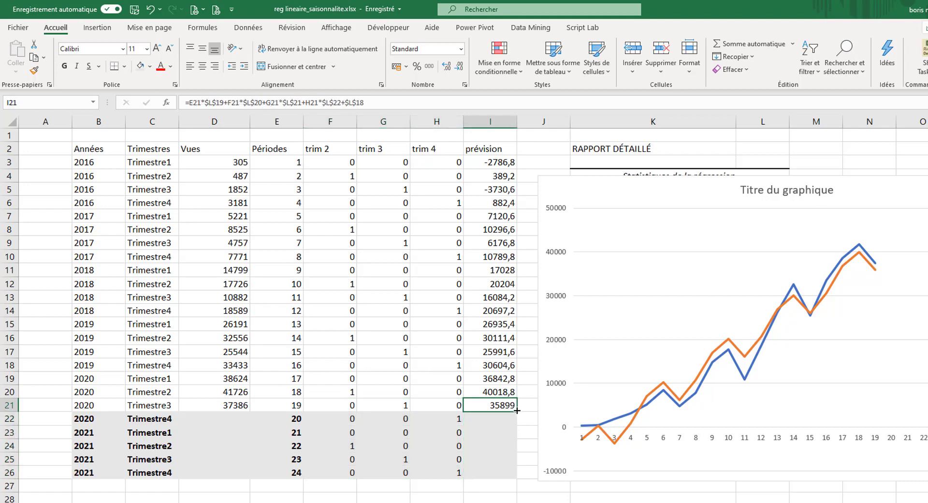
left_click_drag(517, 410, 502, 476)
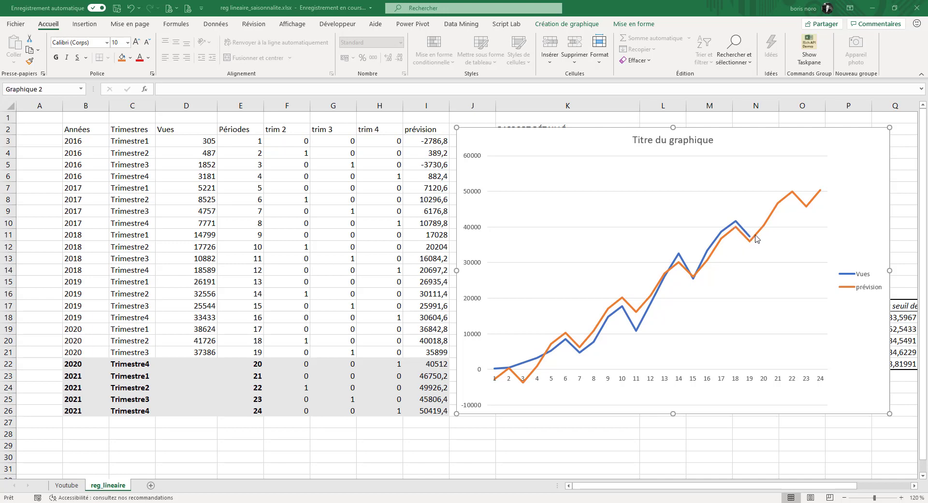
mouse_move(793, 194)
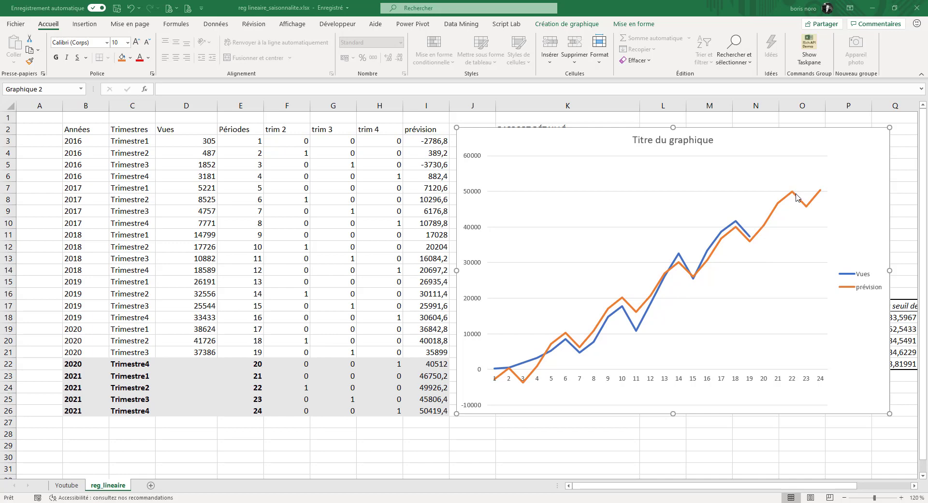
mouse_move(806, 209)
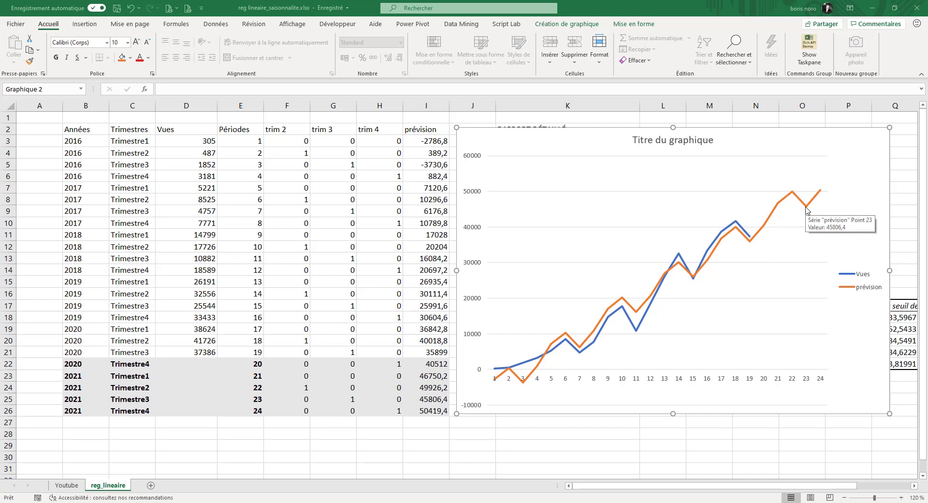